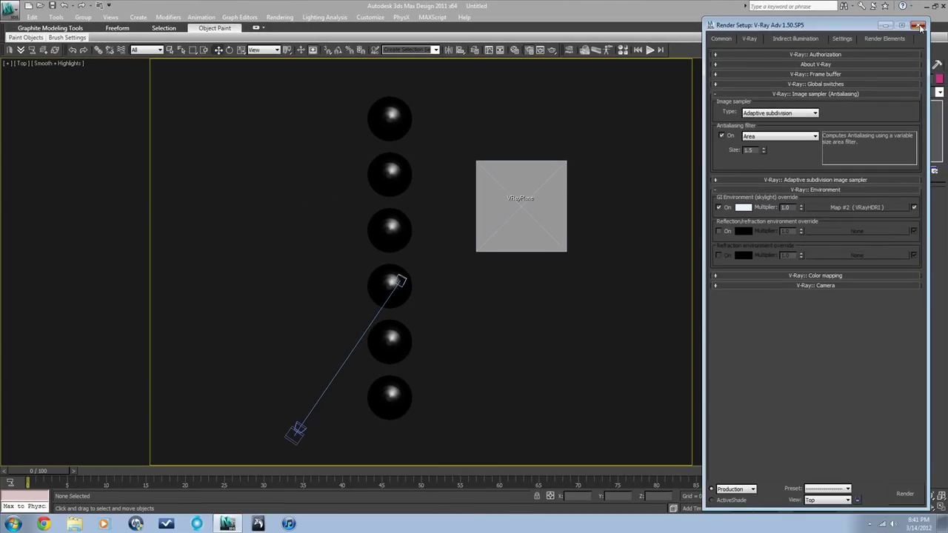
# Step: Examine the VRayPhysicalCamera's framing and the row of spheres in the camera and top views
pyautogui.click(918, 25)
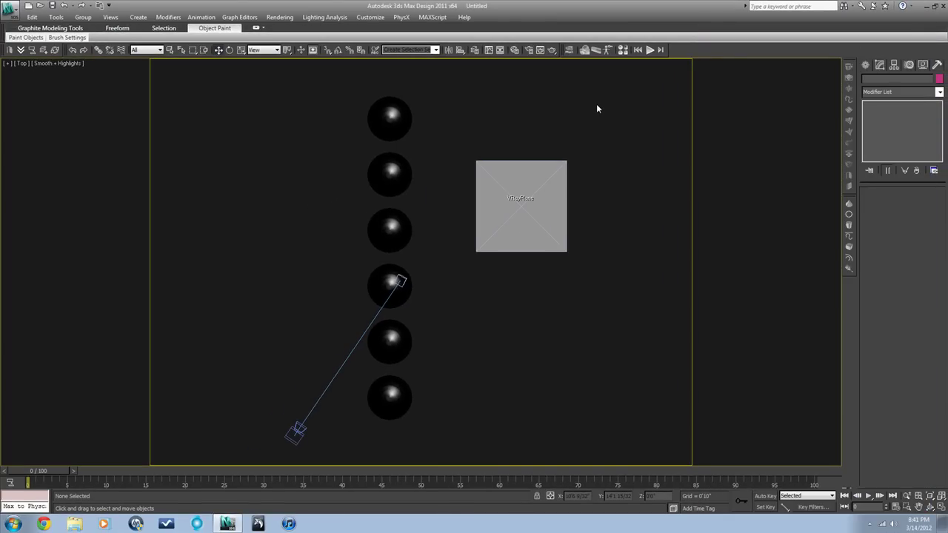
pyautogui.click(298, 433)
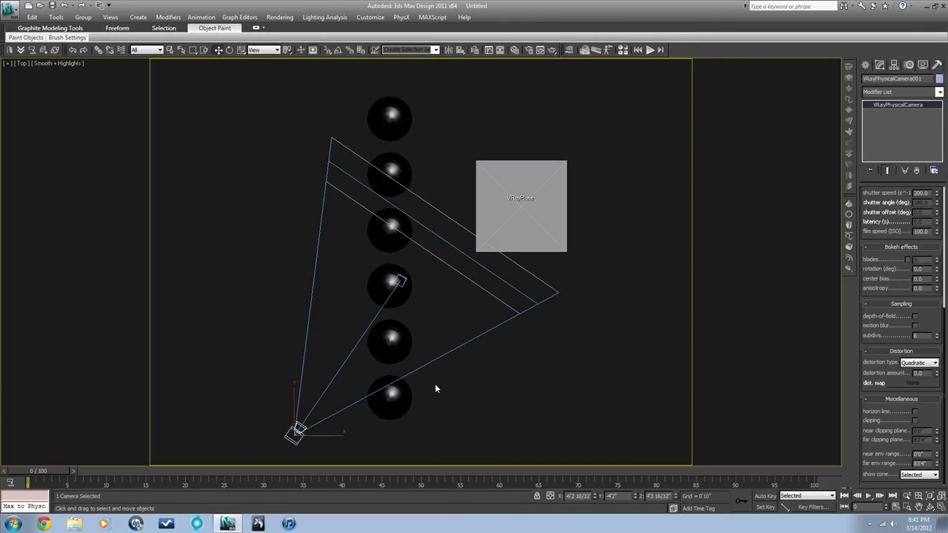
pyautogui.press('c')
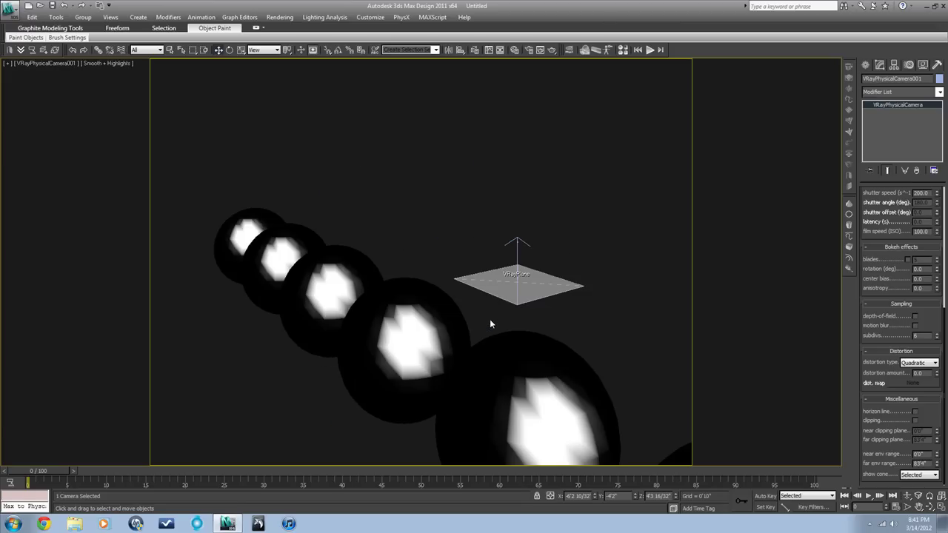
pyautogui.click(499, 353)
pyautogui.press('t')
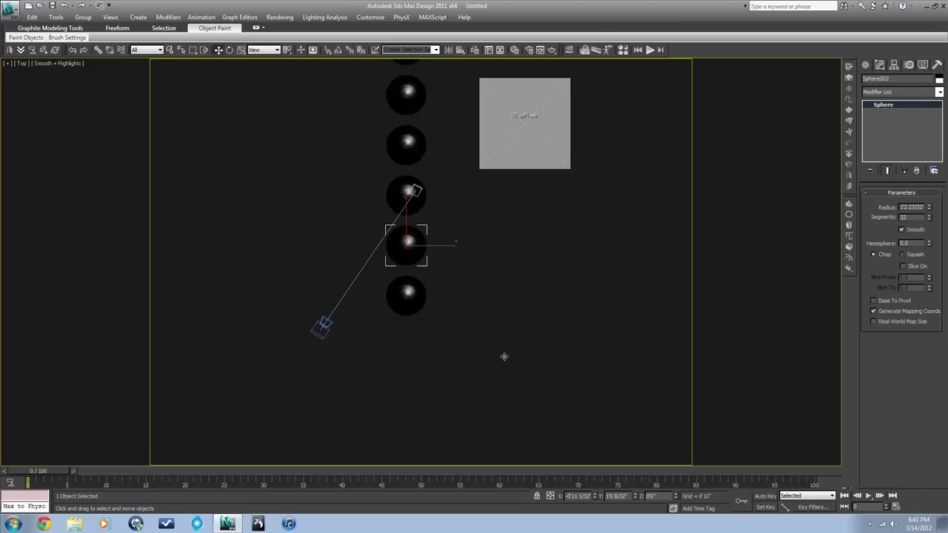
pyautogui.press('z')
pyautogui.scroll(-10, 487, 333)
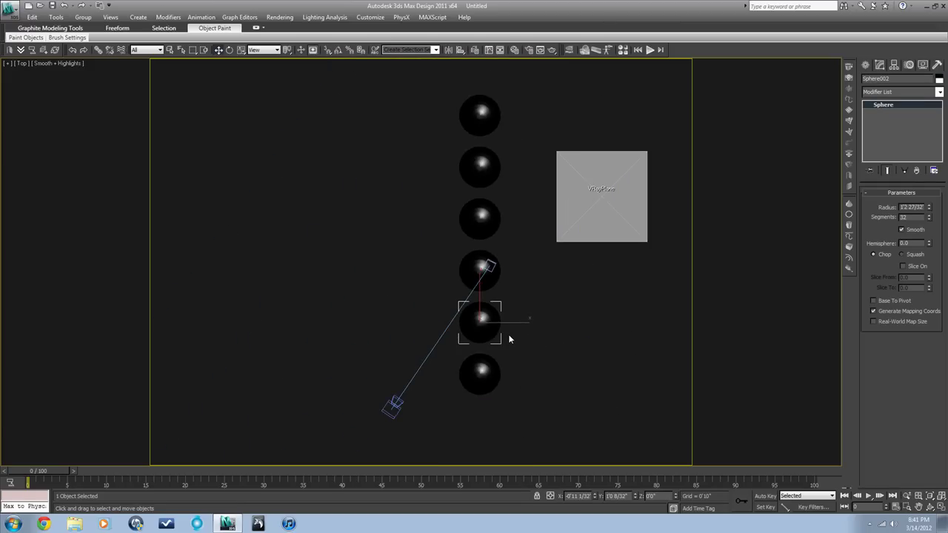
pyautogui.moveTo(510, 338); pyautogui.dragTo(498, 345, button='middle')
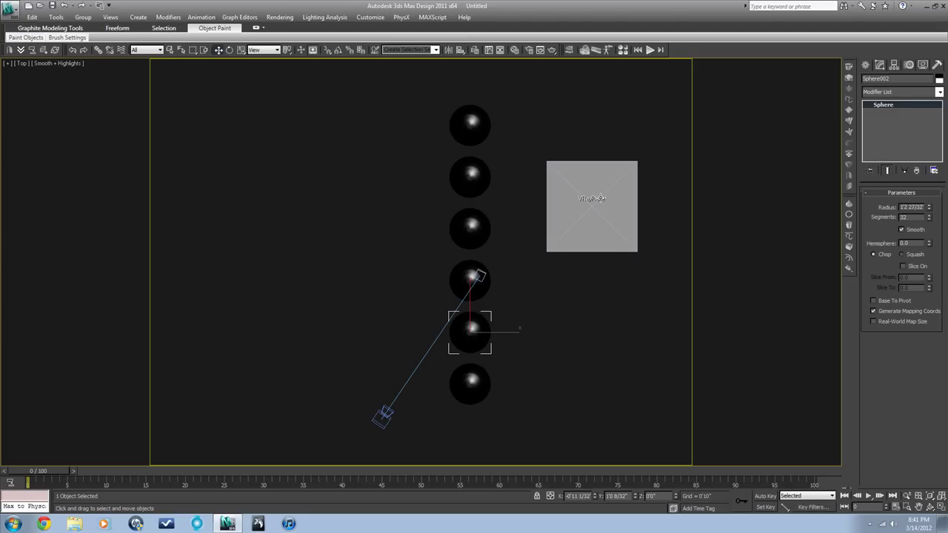
# Step: Inspect the VRayPlane beside the spheres from the front view
pyautogui.click(600, 197)
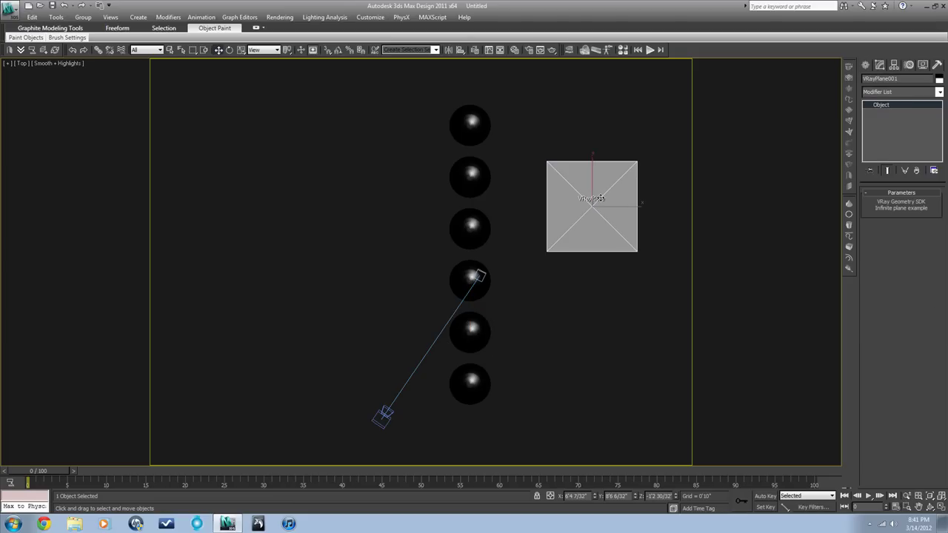
pyautogui.press('f')
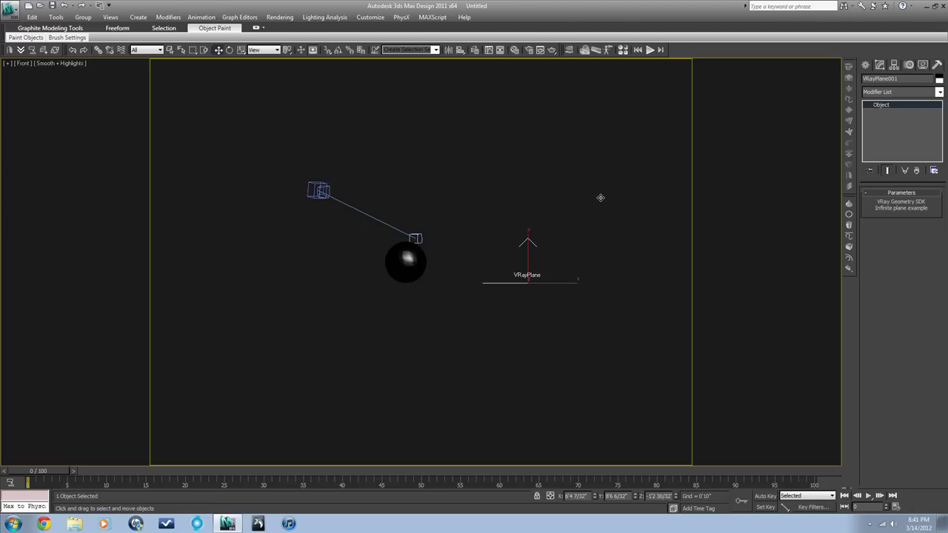
pyautogui.moveTo(543, 236); pyautogui.dragTo(576, 264, button='middle')
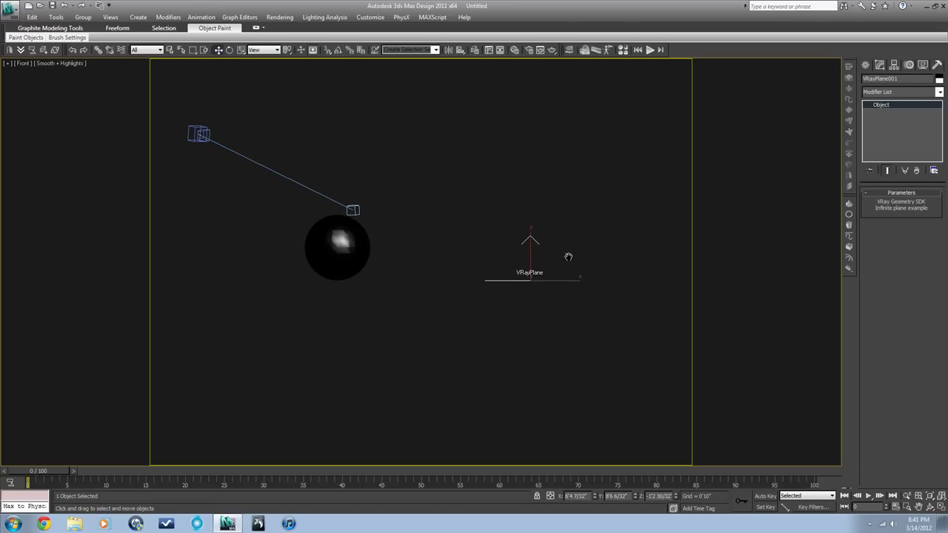
# Step: Review the physical camera's depth-of-field sampling settings in camera view and the V-Ray light types available for creation
pyautogui.click(197, 132)
pyautogui.press('c')
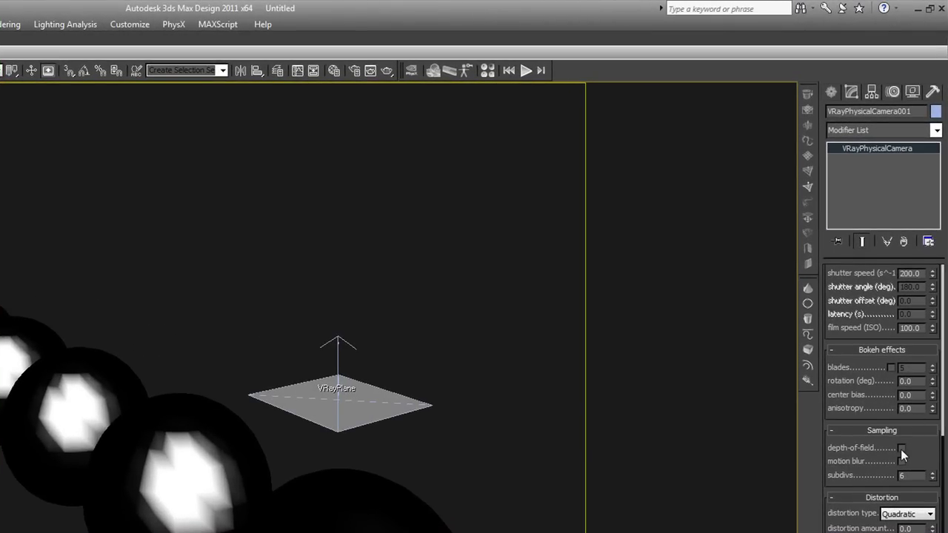
pyautogui.click(477, 304)
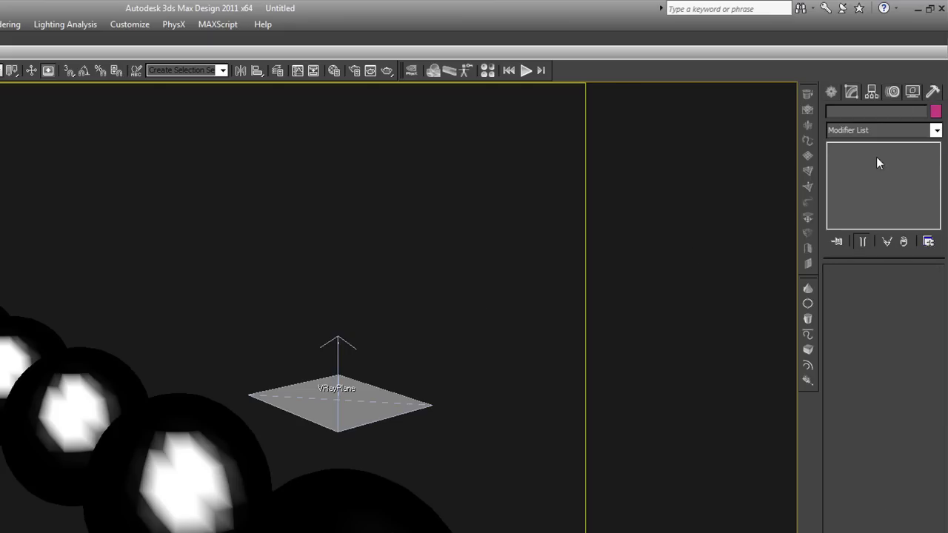
pyautogui.click(834, 93)
pyautogui.click(871, 116)
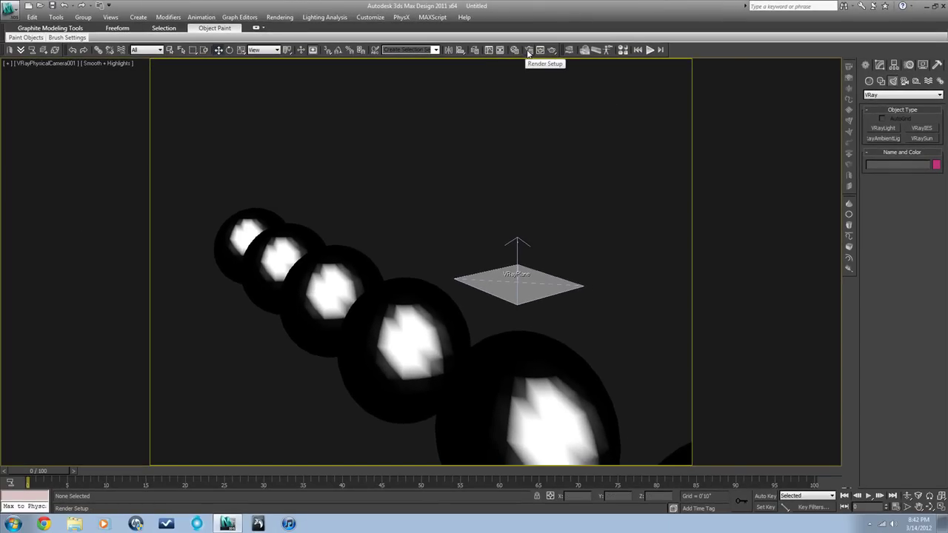
# Step: Assign a new VRayHDRI map to the diffuse channel of the pink V-Ray material, Material #8
pyautogui.click(528, 50)
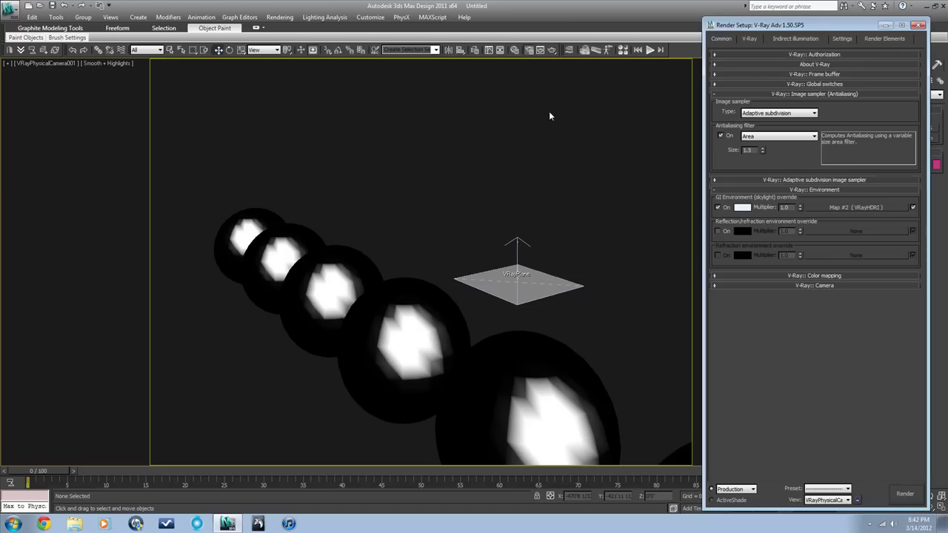
pyautogui.click(514, 51)
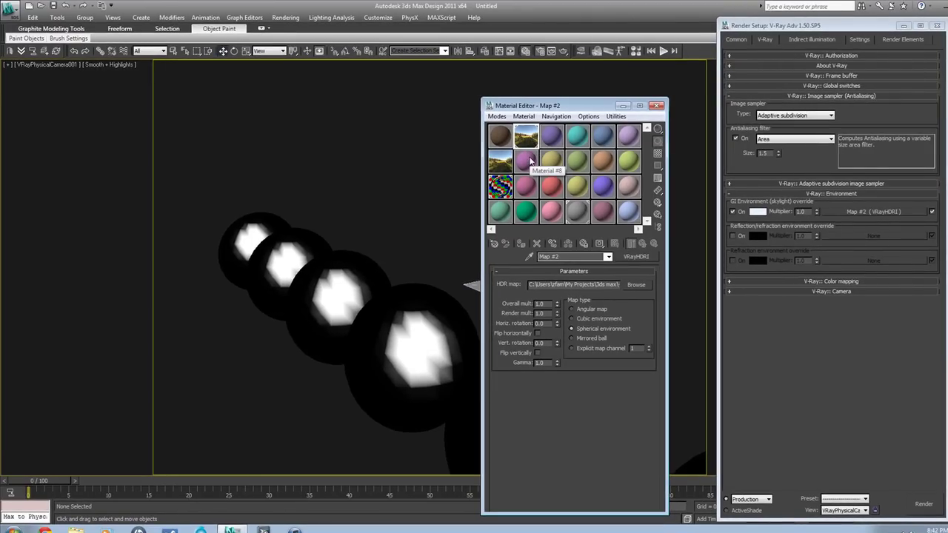
pyautogui.click(529, 160)
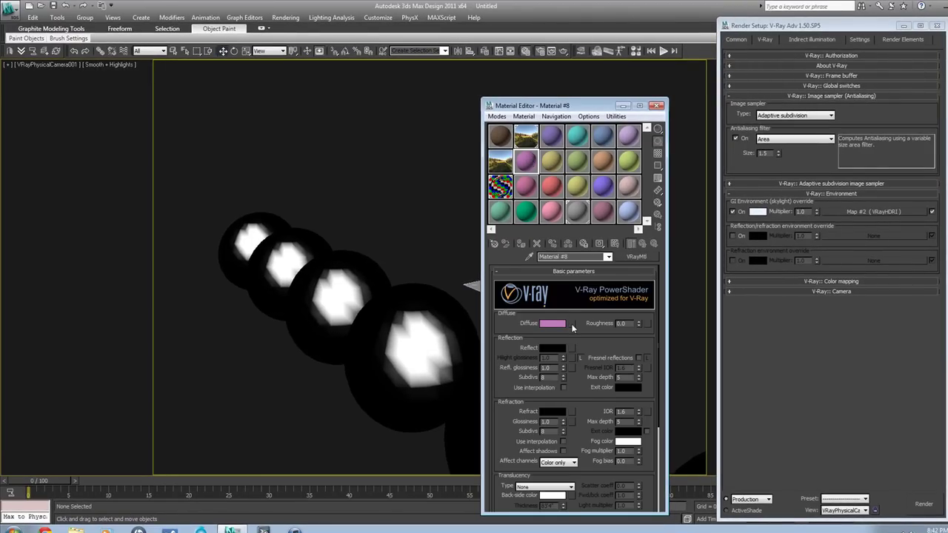
pyautogui.click(572, 324)
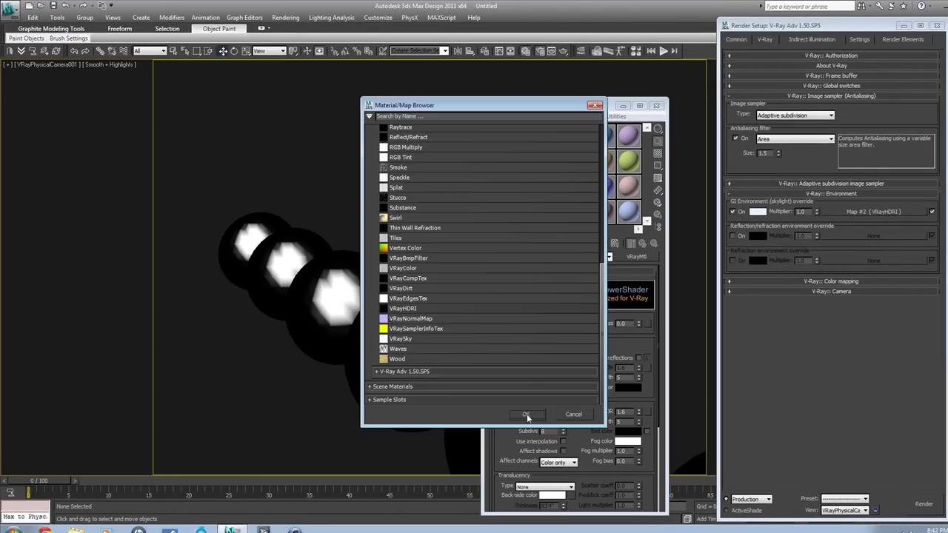
pyautogui.doubleClick(419, 308)
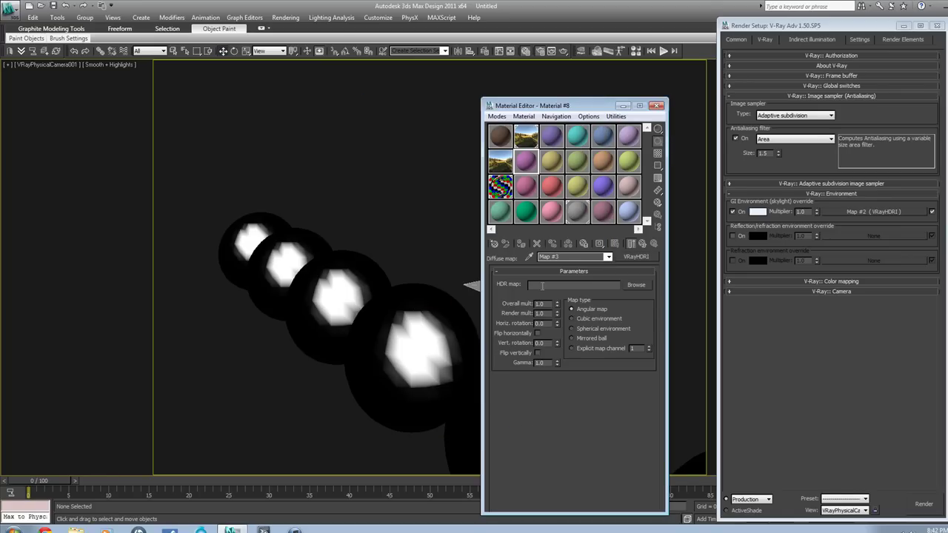
pyautogui.click(642, 244)
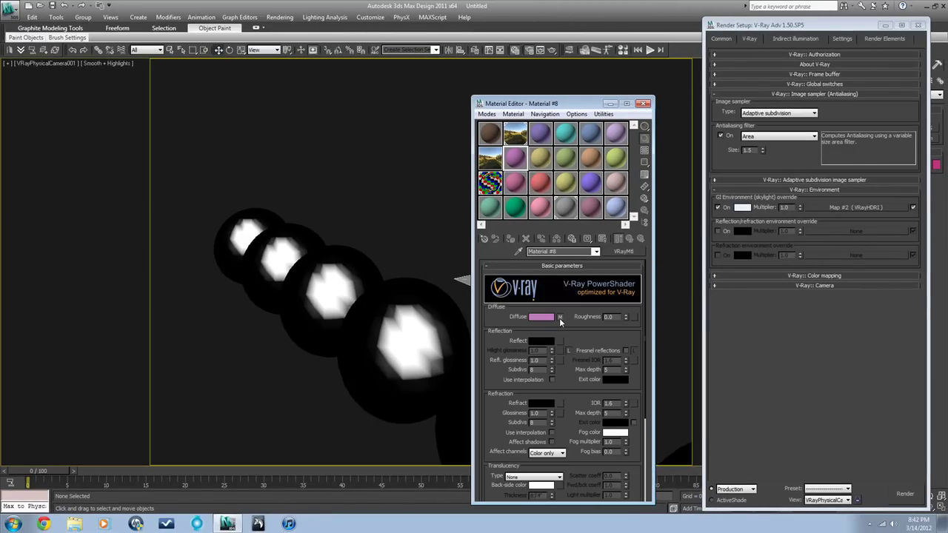
# Step: Place the diffuse VRayHDRI map in the sample slot below its material and load MeadowTrail03_sm as its HDR image
pyautogui.click(516, 183)
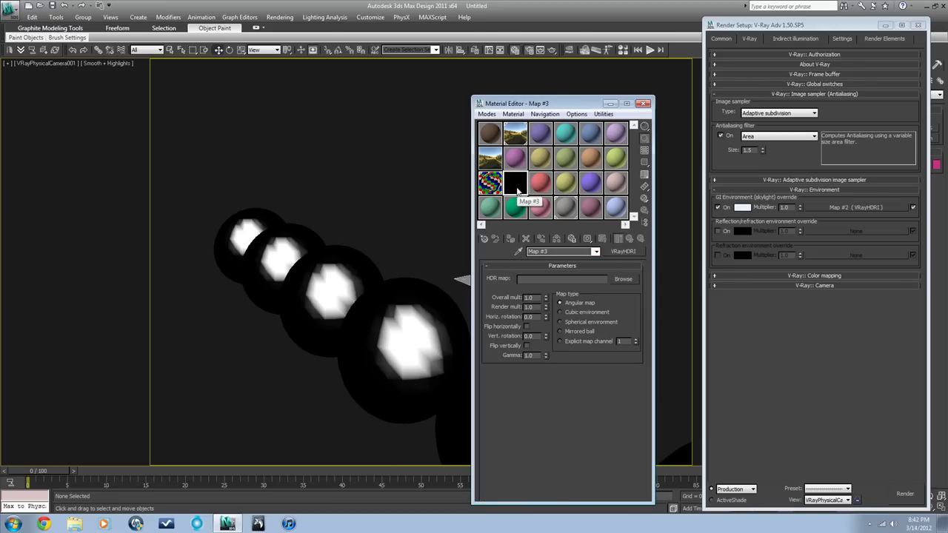
pyautogui.click(630, 281)
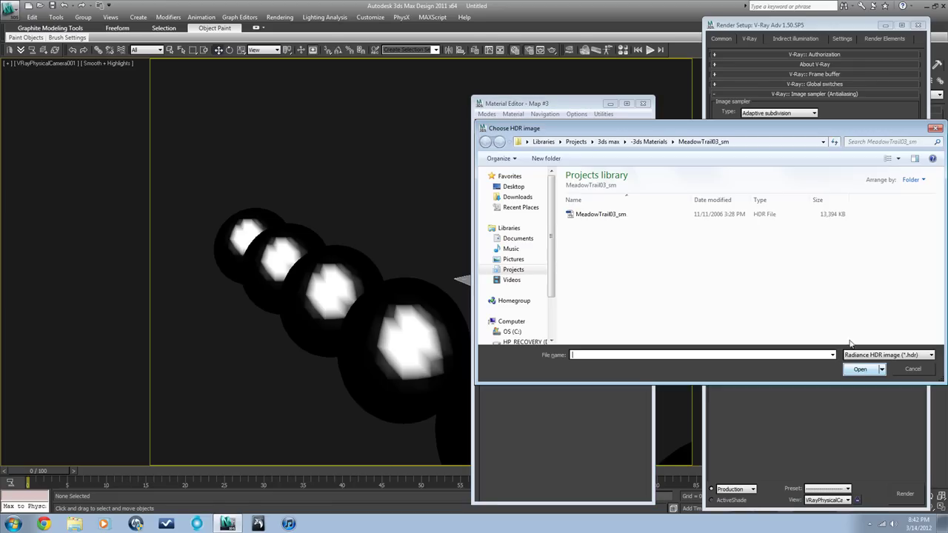
pyautogui.doubleClick(616, 220)
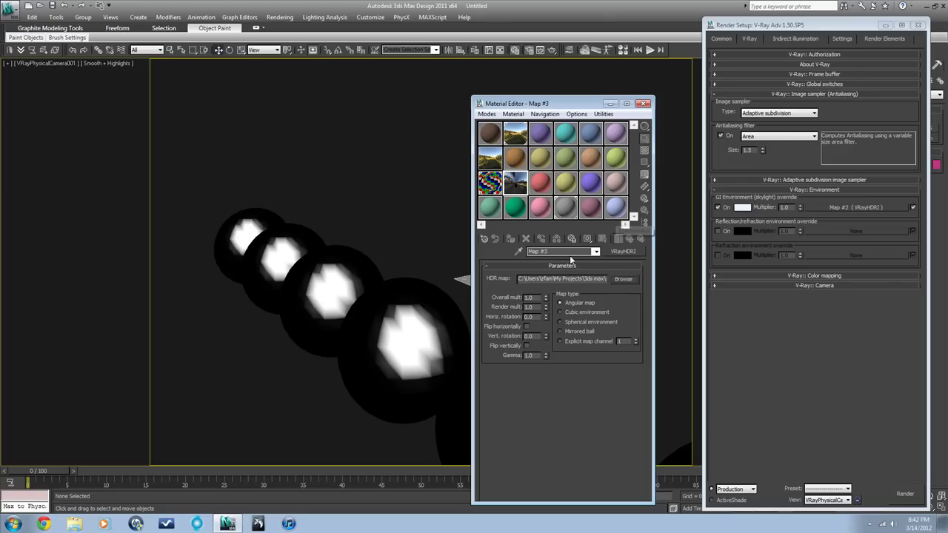
# Step: Set the meadow HDRI's map type to Spherical environment and check it in an enlarged preview
pyautogui.click(561, 323)
pyautogui.doubleClick(516, 191)
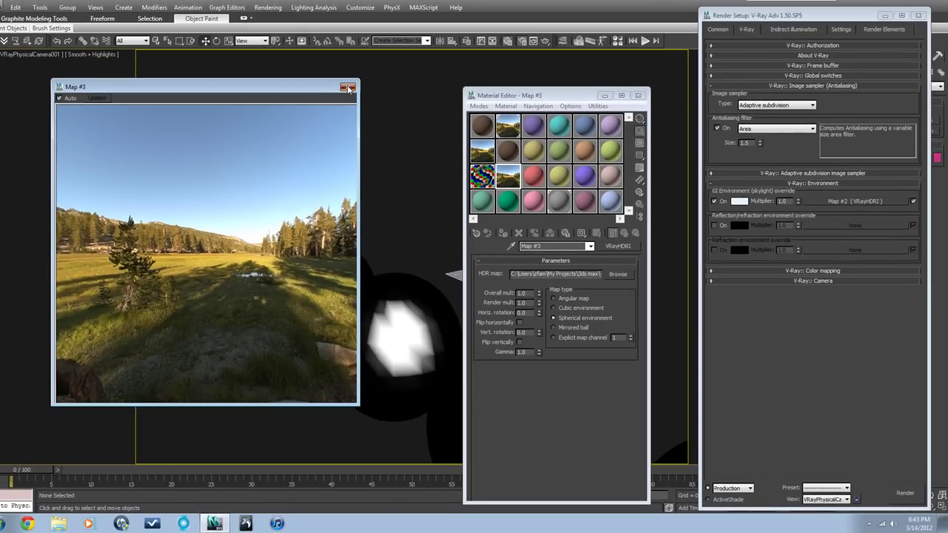
pyautogui.click(347, 87)
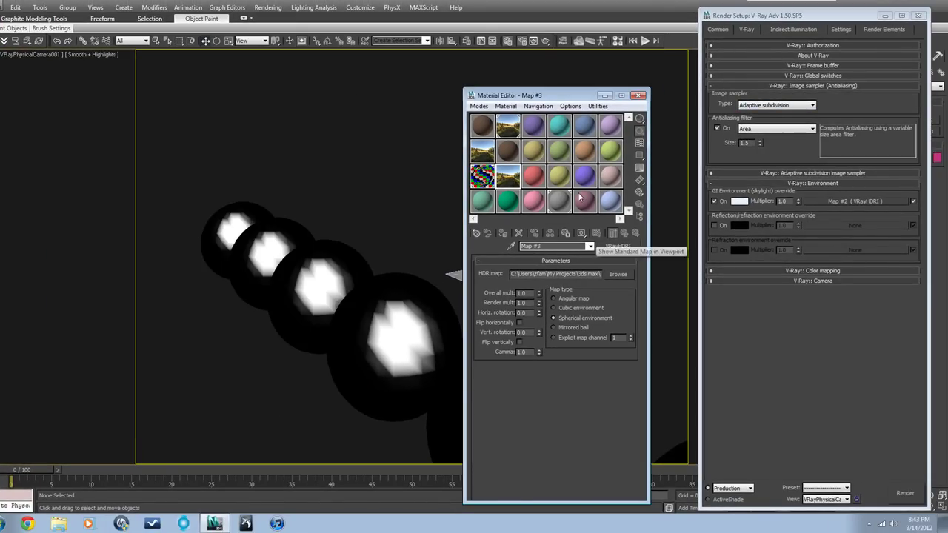
# Step: Assign the meadow HDRI map from its sample slot to the GI Environment (skylight) override
pyautogui.moveTo(514, 178); pyautogui.dragTo(817, 199)
pyautogui.click(792, 291)
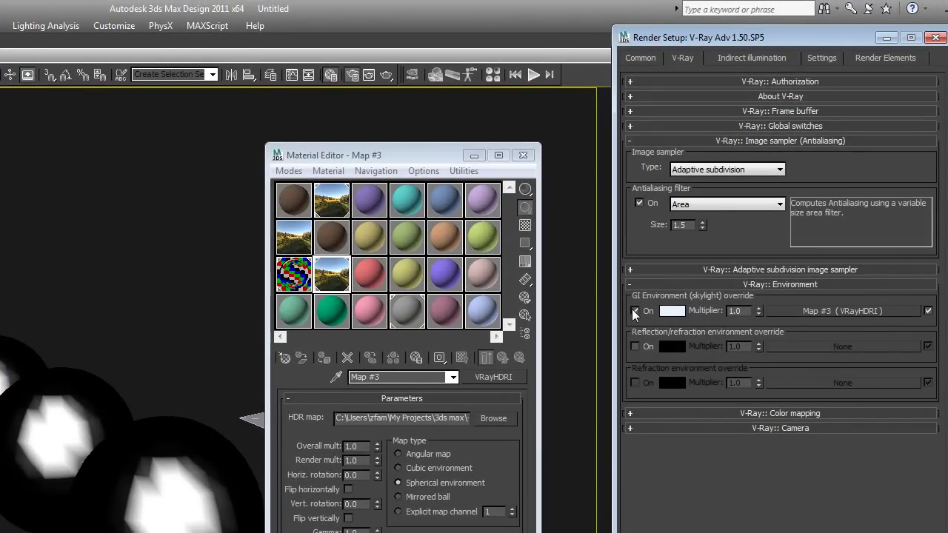
pyautogui.click(635, 312)
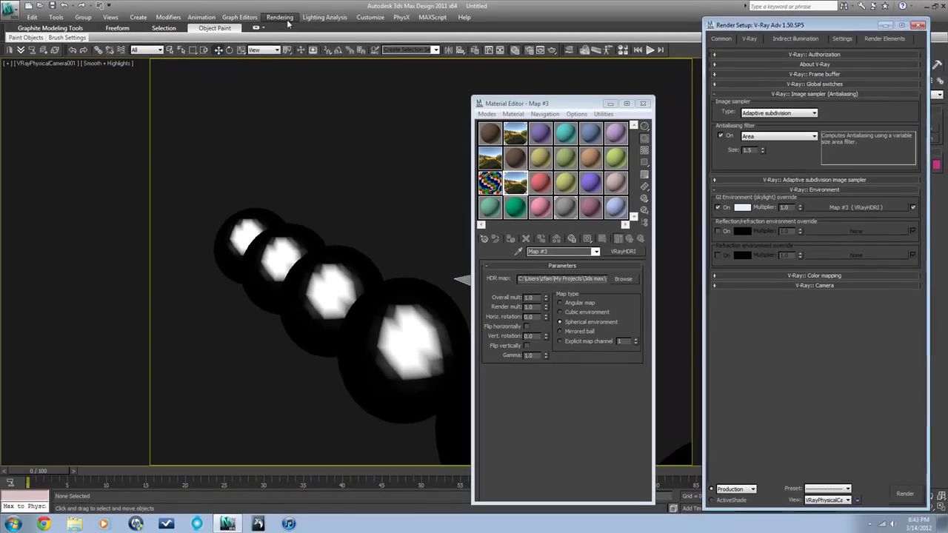
# Step: Clear the background environment map in the Environment and Effects settings
pyautogui.click(280, 17)
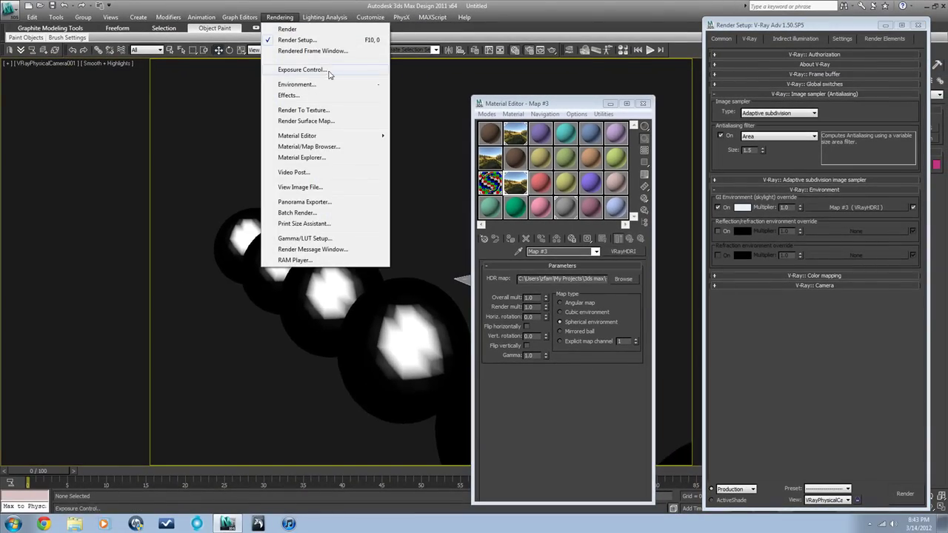
pyautogui.click(332, 84)
pyautogui.rightClick(369, 97)
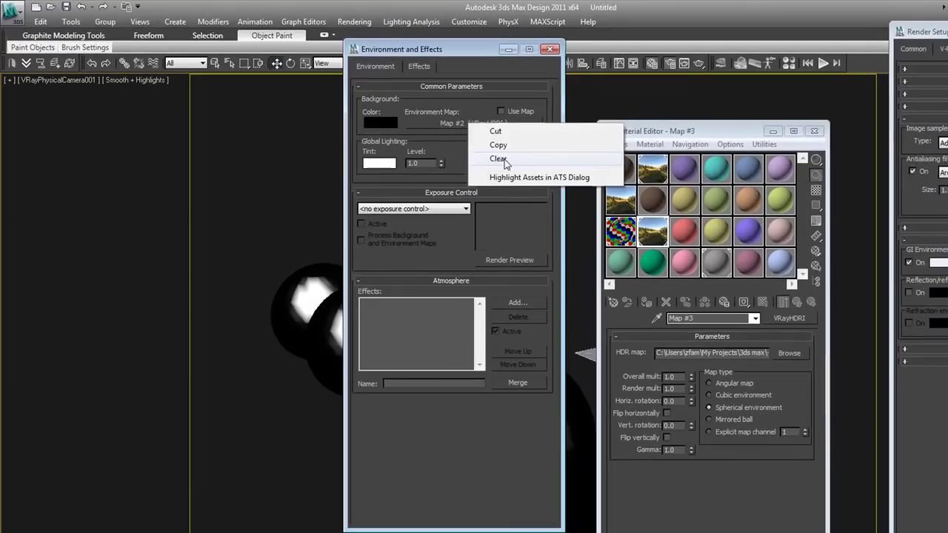
pyautogui.click(461, 146)
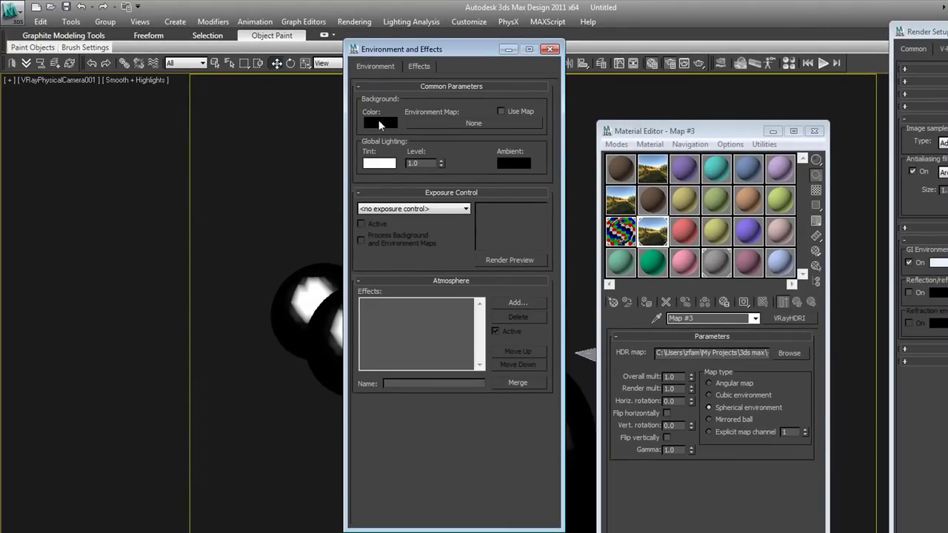
pyautogui.click(550, 49)
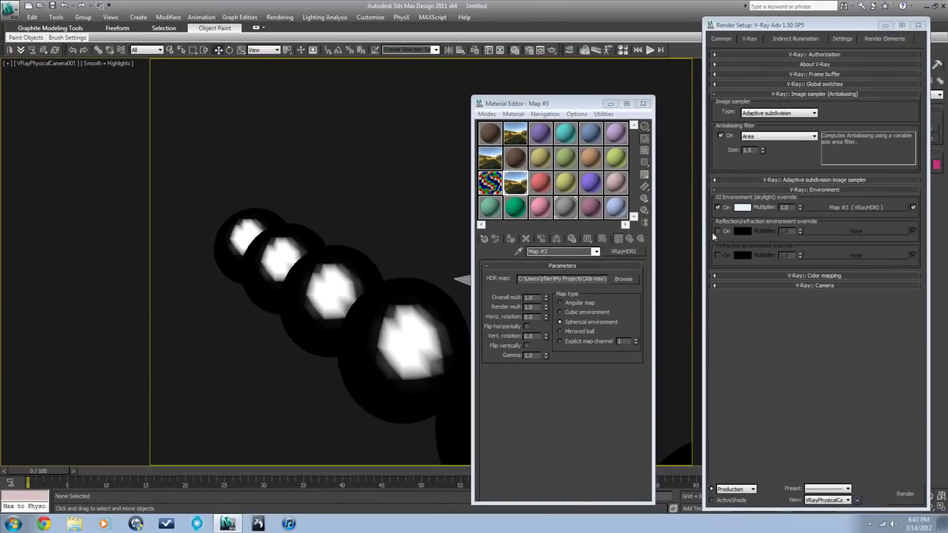
# Step: Enable the reflection/refraction environment override, copy the skylight's HDRI map into it, and close the Material Editor
pyautogui.click(717, 231)
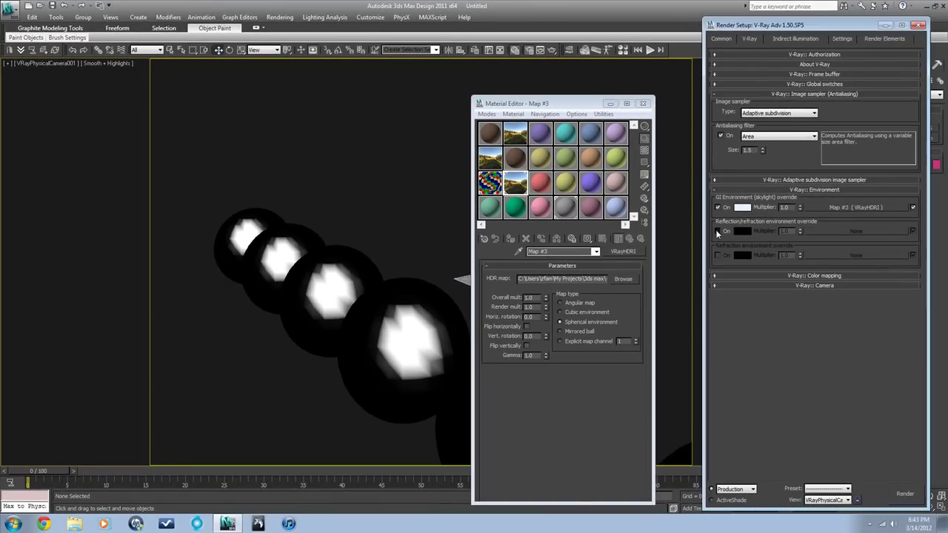
pyautogui.moveTo(840, 209); pyautogui.dragTo(844, 235)
pyautogui.click(794, 296)
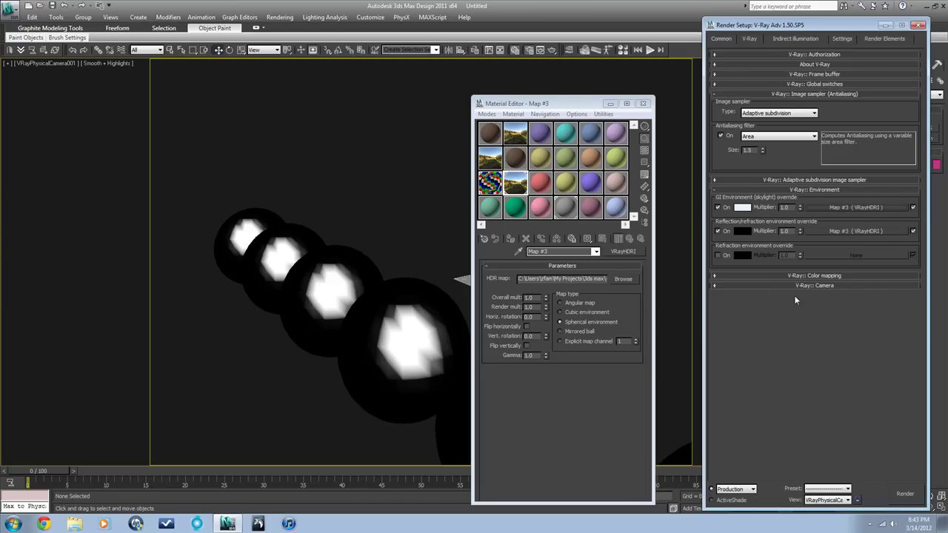
pyautogui.click(717, 229)
pyautogui.click(644, 106)
pyautogui.click(643, 106)
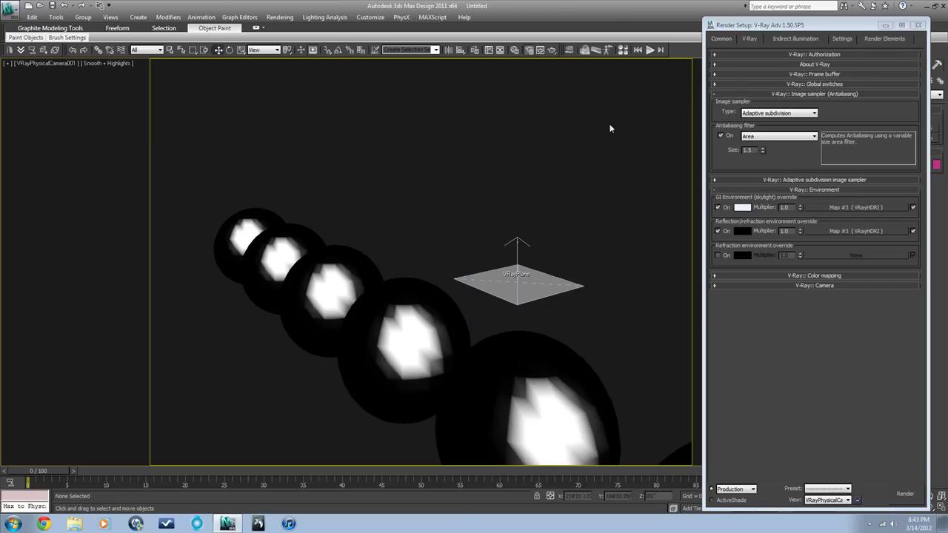
# Step: Check the VRayPlane in the camera view and the whole scene layout from the top
pyautogui.click(535, 274)
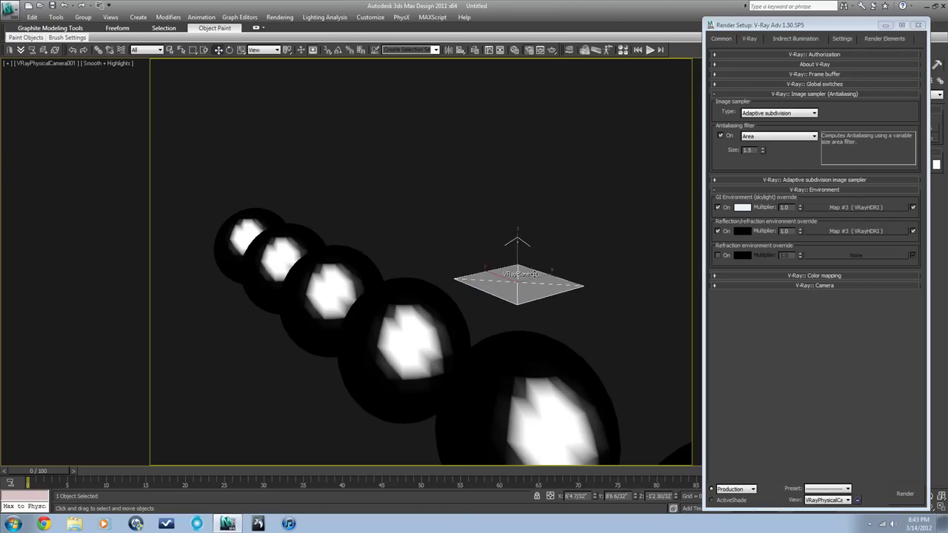
pyautogui.click(572, 242)
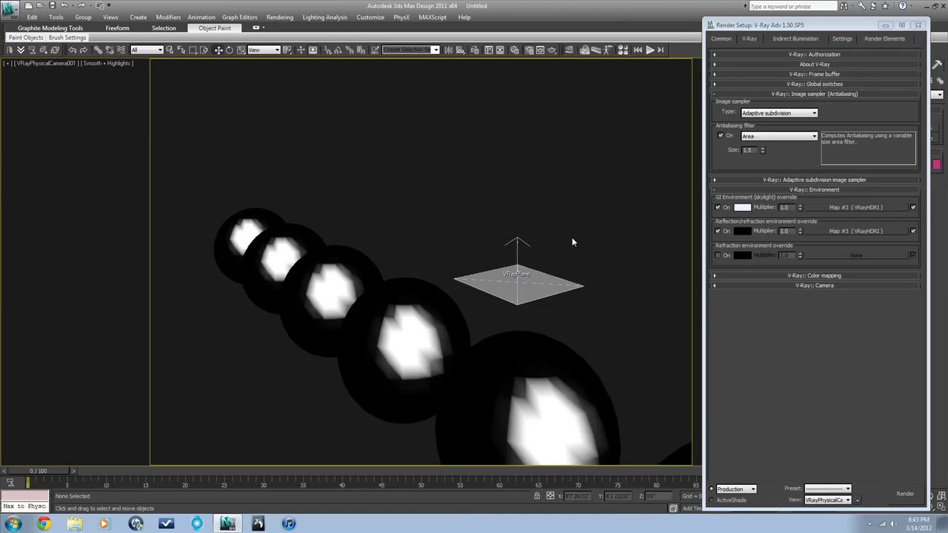
pyautogui.press('t')
pyautogui.press('z')
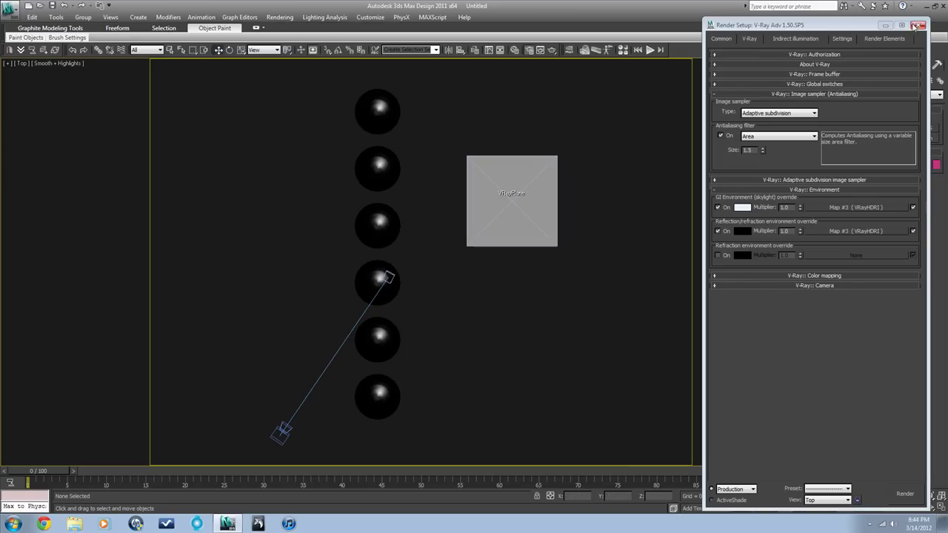
# Step: Close Render Setup and draw a VRayLight plane over the spheres in the top view, with half-sizes of about 5'9" by 6'11"
pyautogui.click(917, 26)
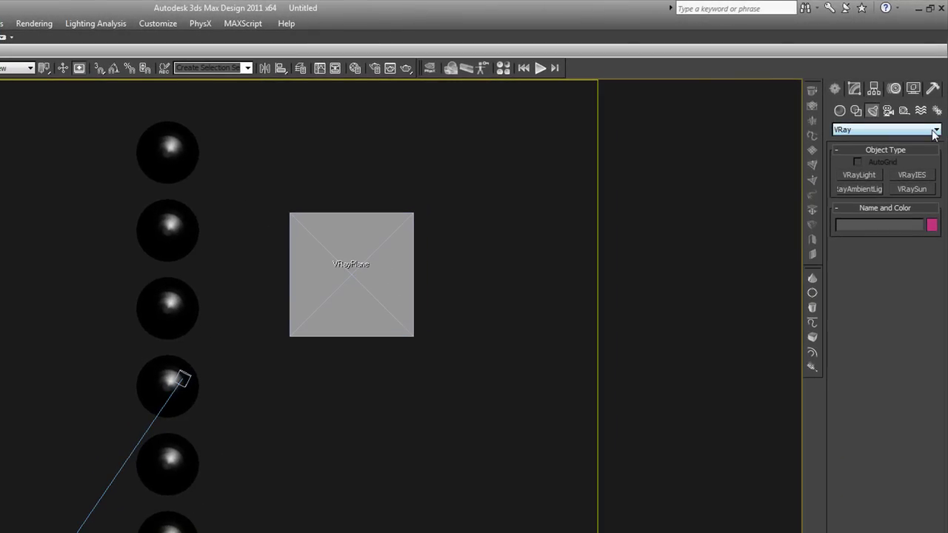
pyautogui.click(873, 174)
pyautogui.moveTo(22, 158)
pyautogui.mouseDown()
pyautogui.moveTo(148, 343)
pyautogui.moveTo(282, 491)
pyautogui.moveTo(314, 511)
pyautogui.mouseUp()
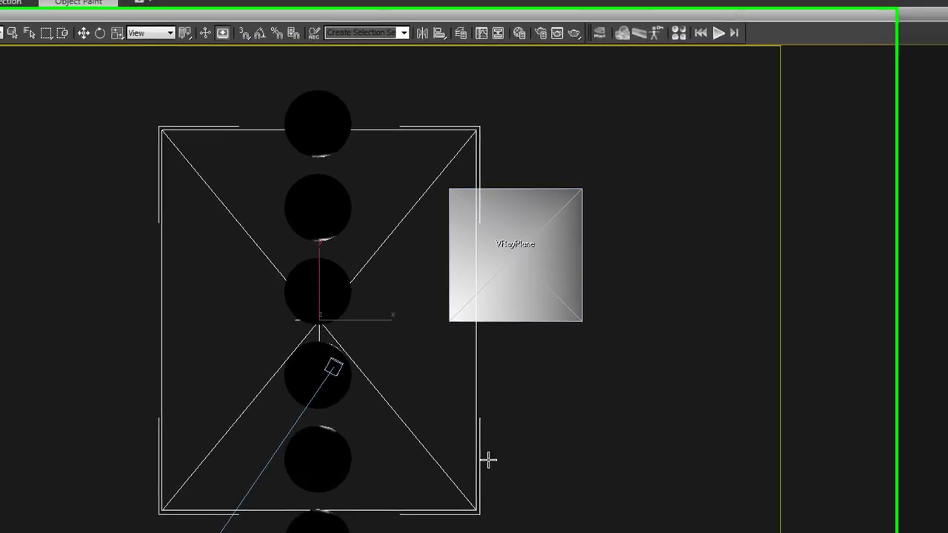
# Step: Raise the VRayLight plane well above the spheres and the camera in the front view
pyautogui.press('f')
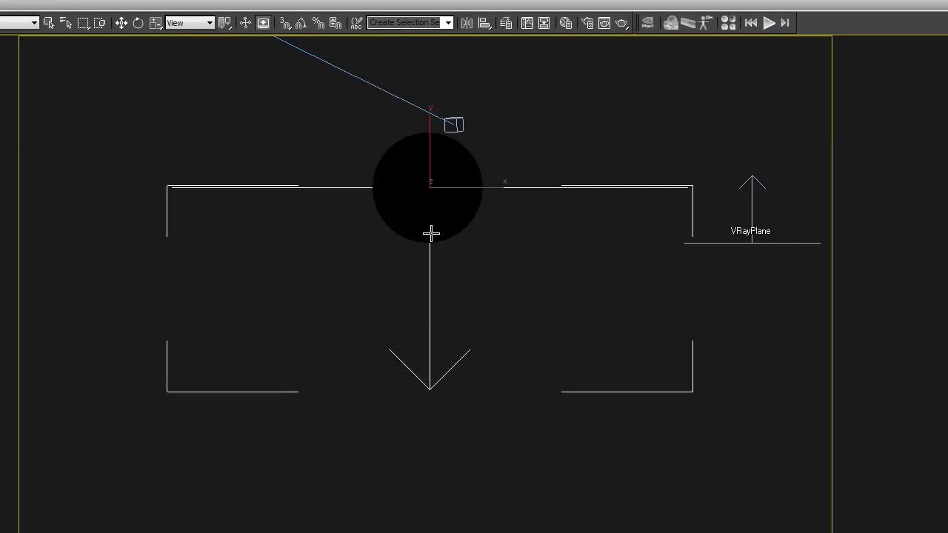
pyautogui.scroll(-3, 431, 235)
pyautogui.press('w')
pyautogui.moveTo(444, 377); pyautogui.dragTo(463, 121)
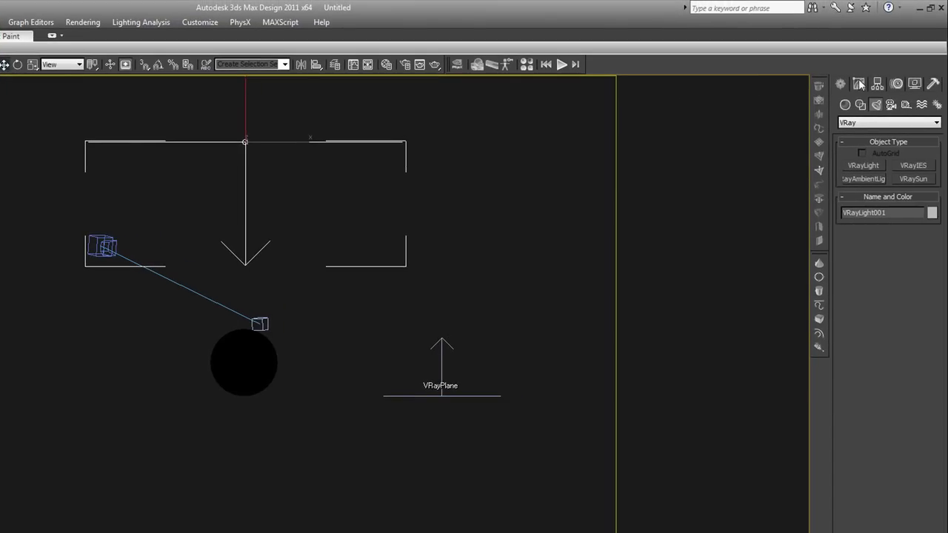
# Step: Make the VRayLight plane invisible in its light options
pyautogui.click(859, 84)
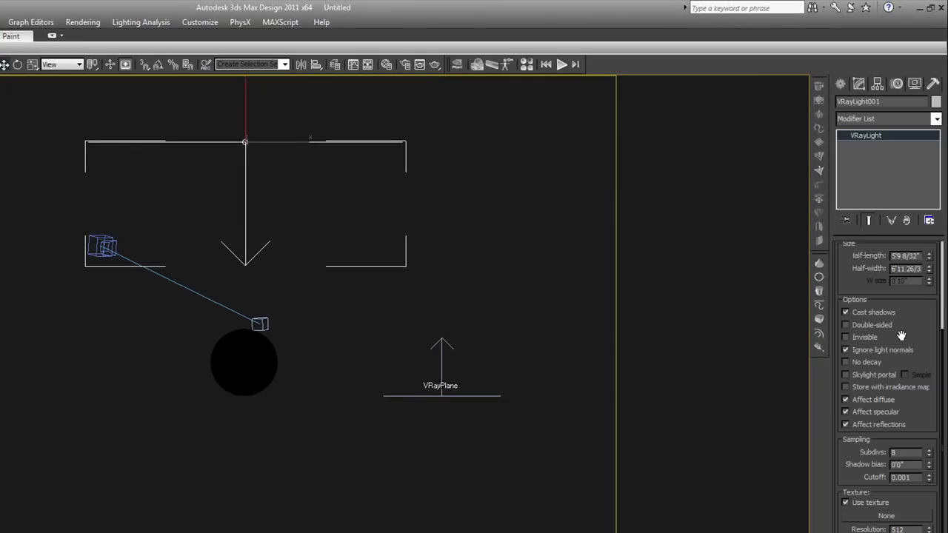
pyautogui.scroll(-2, 906, 329)
pyautogui.moveTo(908, 326); pyautogui.dragTo(879, 298)
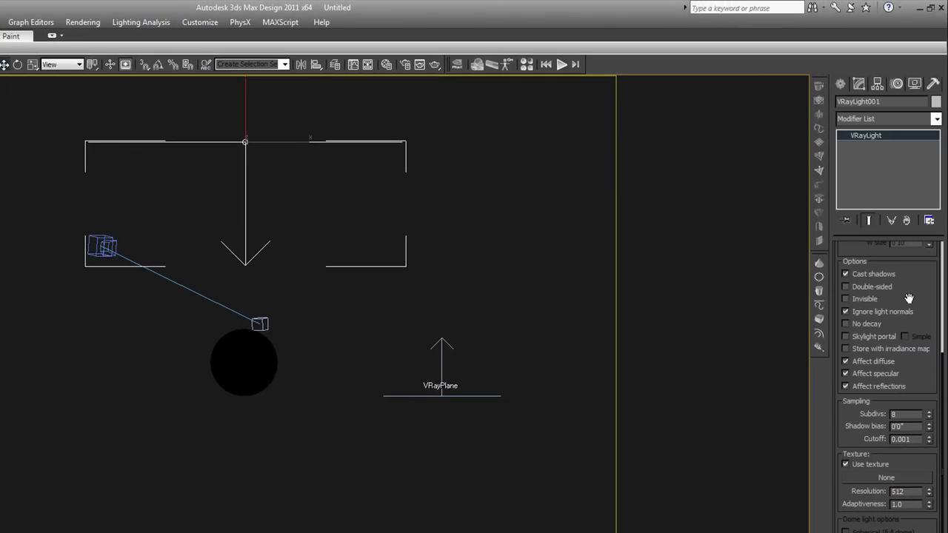
pyautogui.click(865, 298)
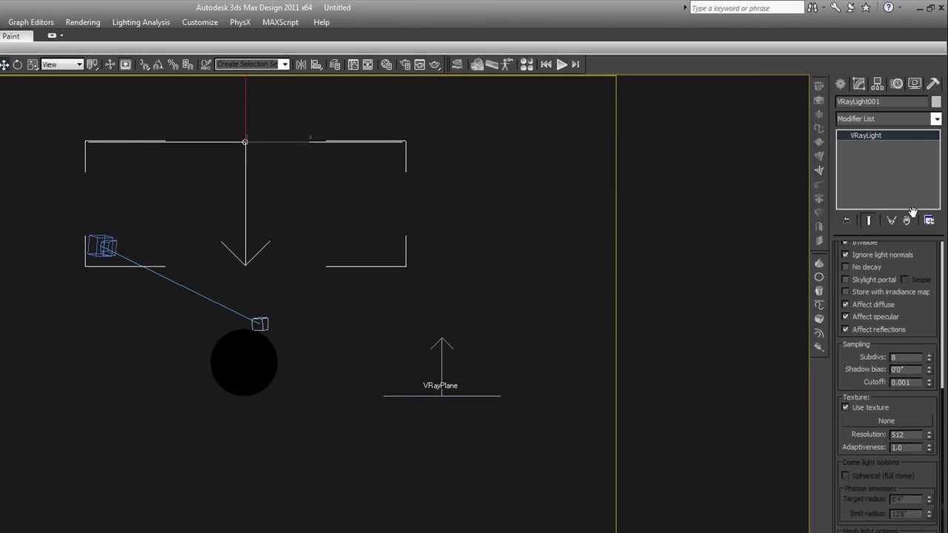
pyautogui.scroll(5, 929, 471)
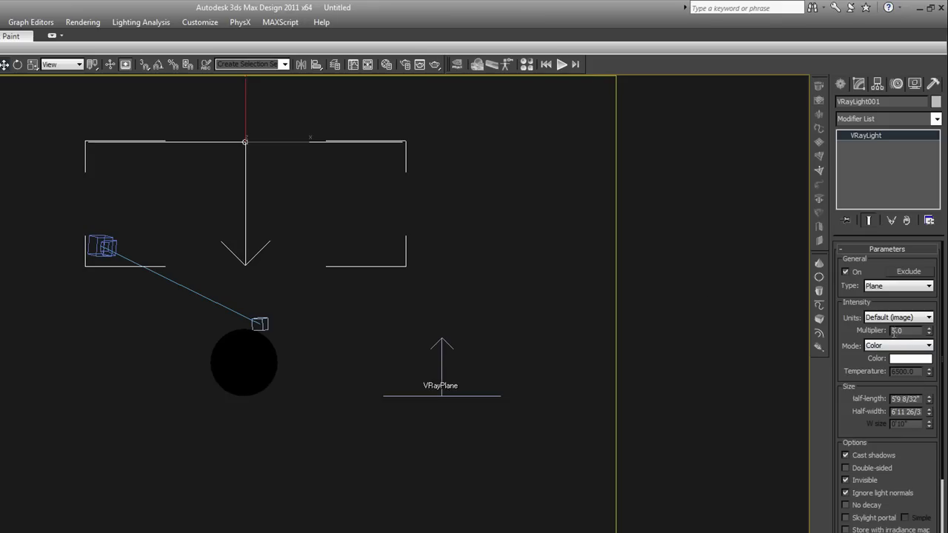
# Step: Select the VRayPhysicalCamera, look through it and turn off its vignetting
pyautogui.click(145, 252)
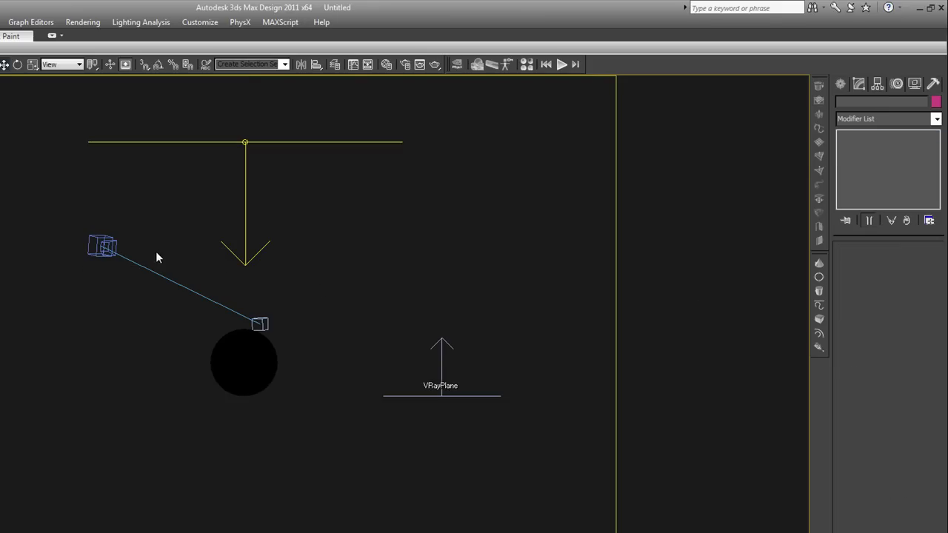
pyautogui.click(110, 245)
pyautogui.press('c')
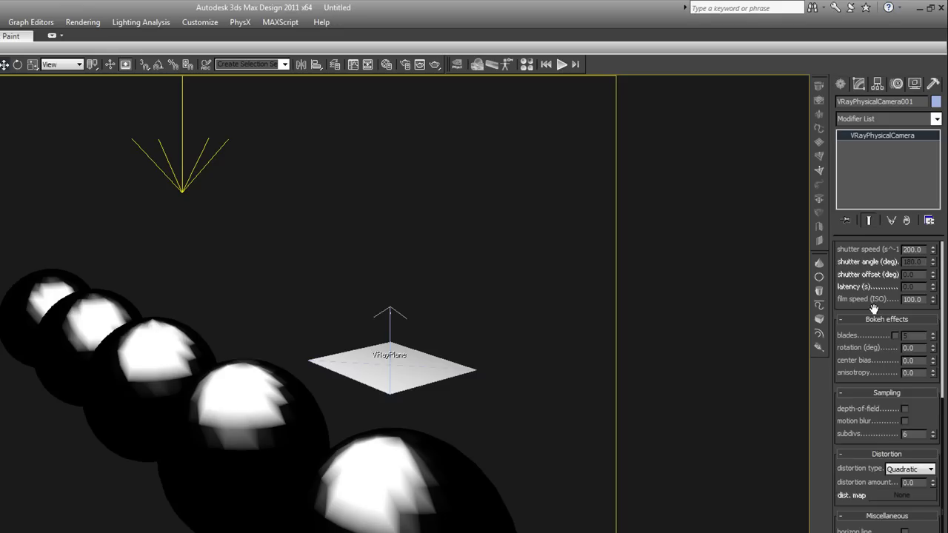
pyautogui.moveTo(873, 310); pyautogui.dragTo(875, 513)
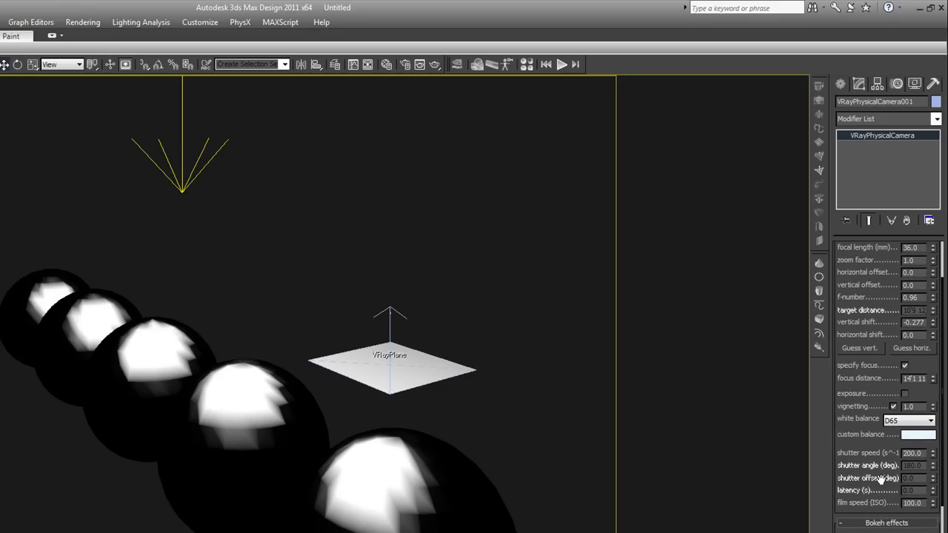
pyautogui.click(893, 406)
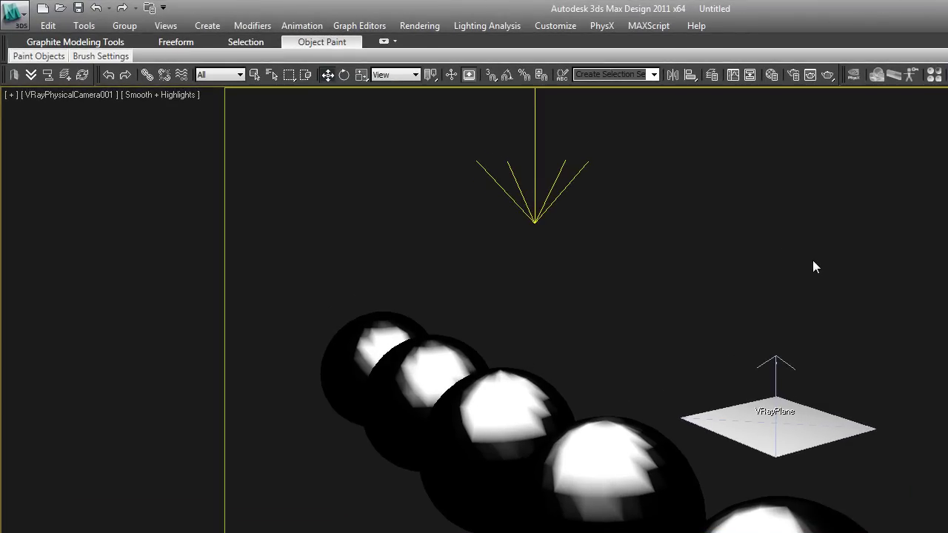
# Step: Check the plane light's placement over the spheres in the camera and top views
pyautogui.click(545, 206)
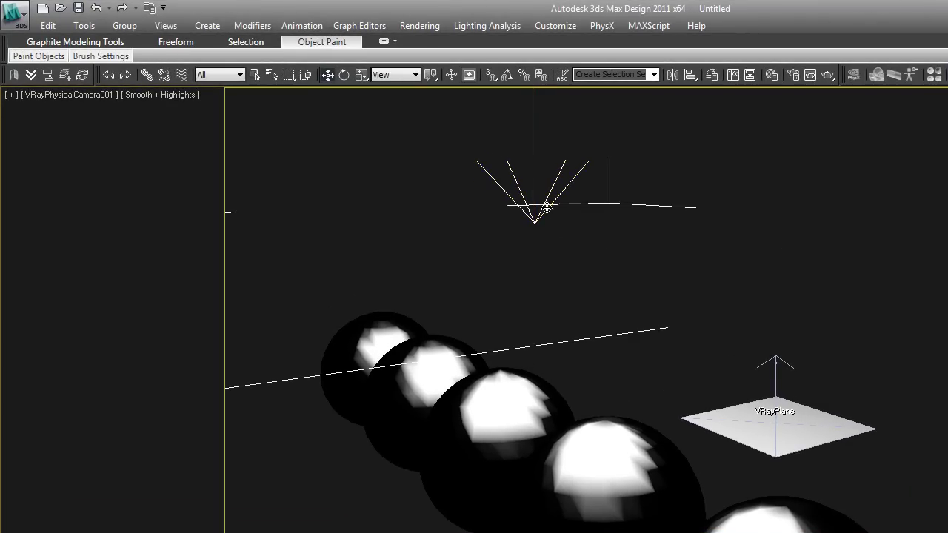
pyautogui.click(762, 293)
pyautogui.press('t')
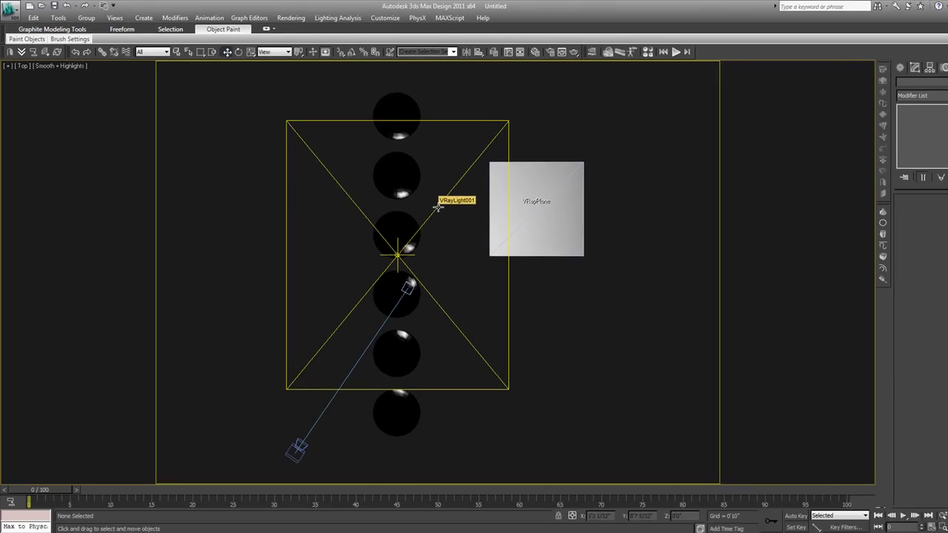
pyautogui.click(438, 206)
pyautogui.press('c')
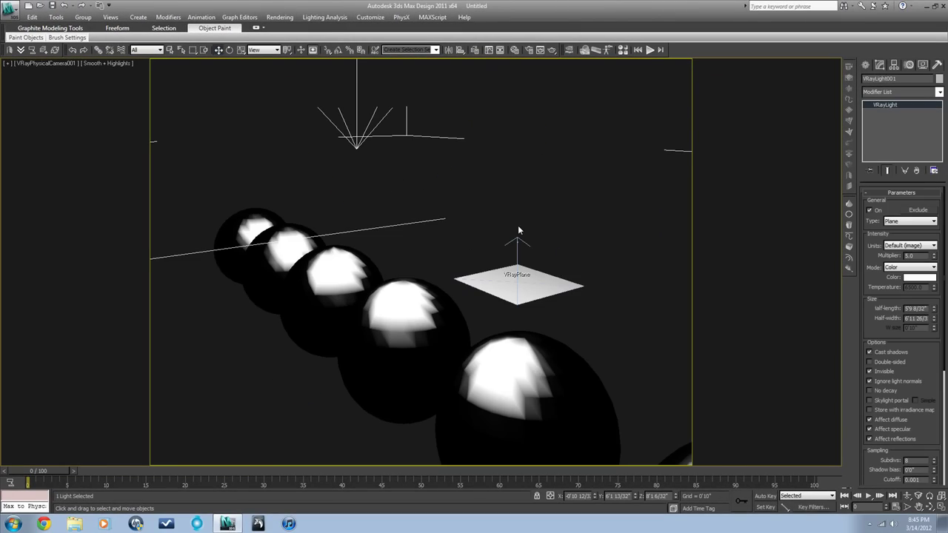
# Step: Render the camera view to check the lighting, and close the rendered image and Render Setup
pyautogui.hotkey('shift', 'q')
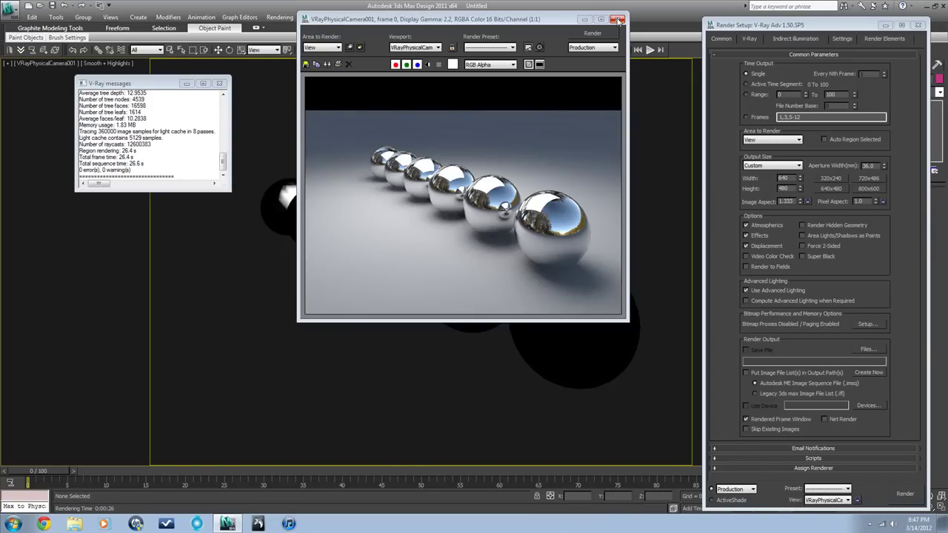
pyautogui.click(618, 20)
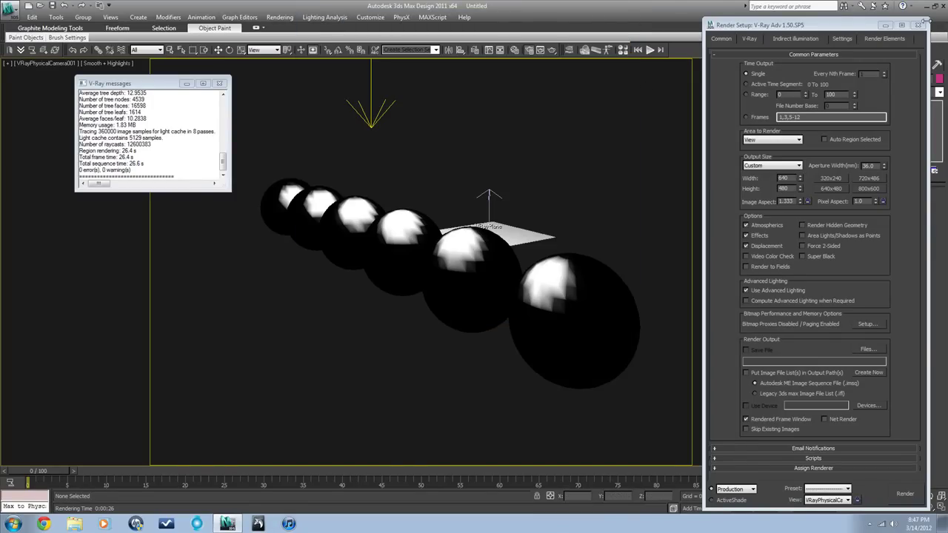
pyautogui.click(919, 26)
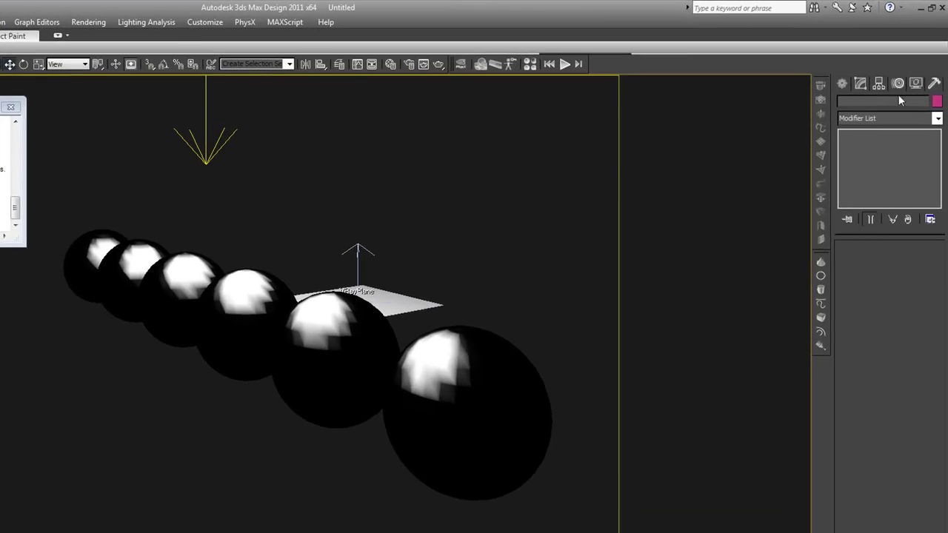
# Step: Stop the VRayLight above the spheres from affecting reflections
pyautogui.click(209, 139)
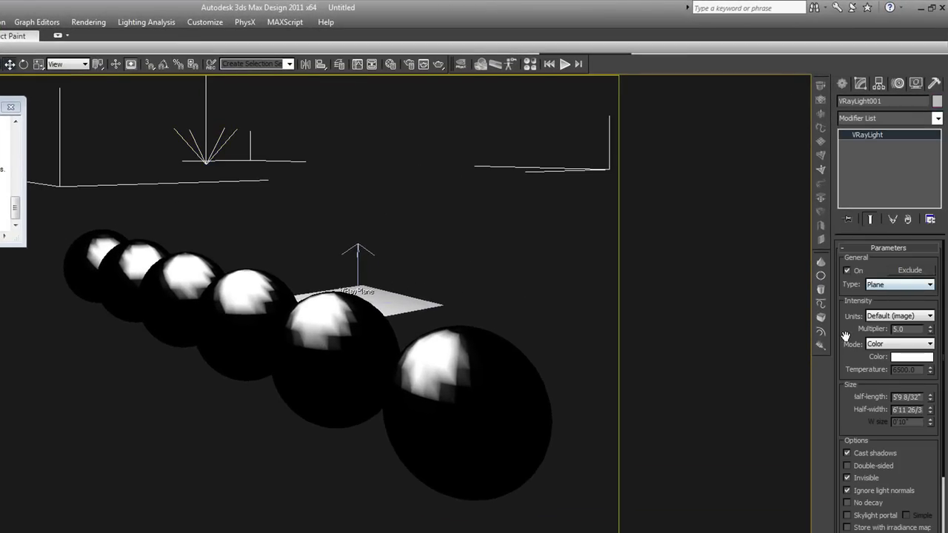
pyautogui.moveTo(843, 335); pyautogui.dragTo(841, 248)
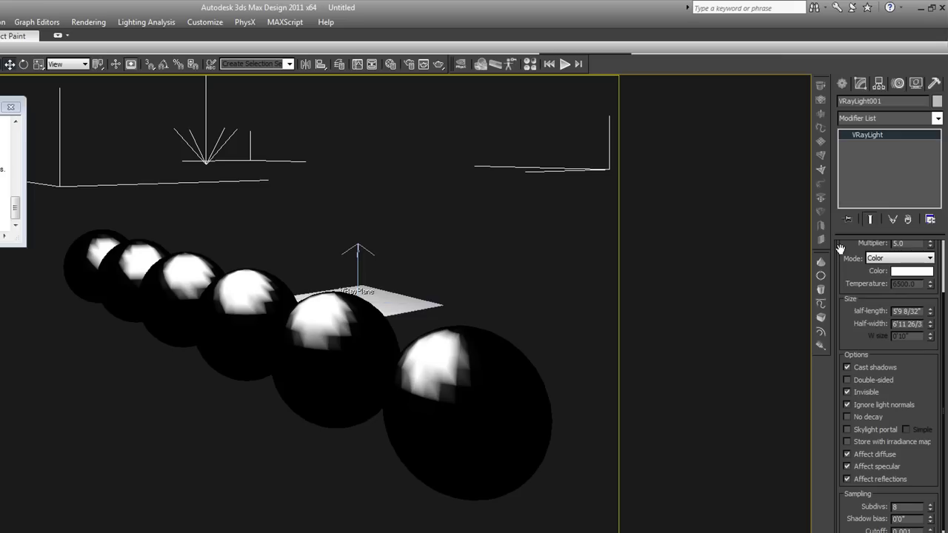
pyautogui.click(848, 479)
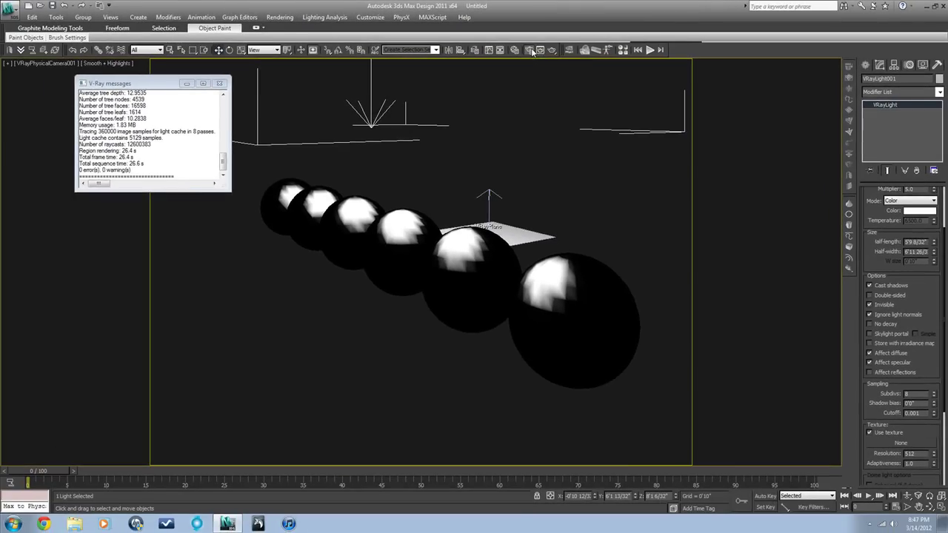
# Step: Enable V-Ray's built-in frame buffer in Render Setup, and open and close the last frame buffer
pyautogui.click(532, 50)
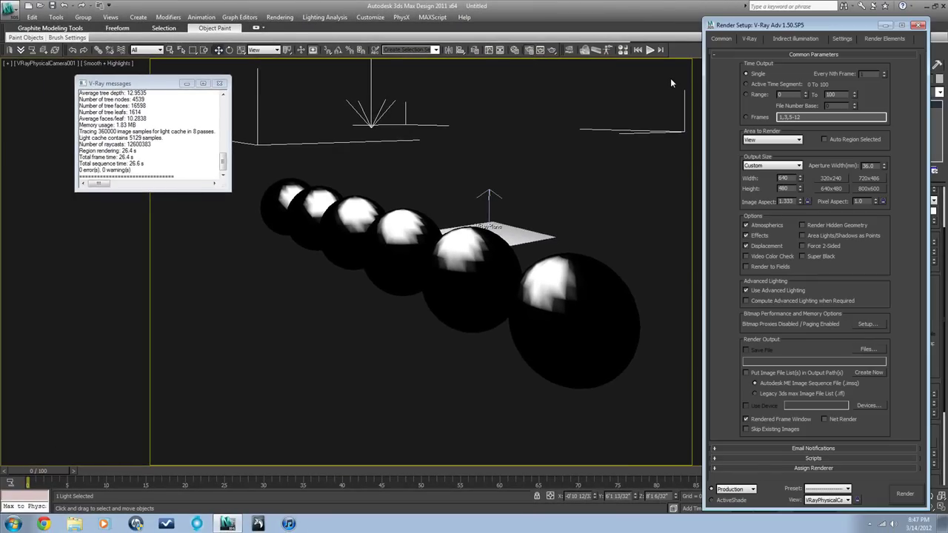
pyautogui.click(750, 39)
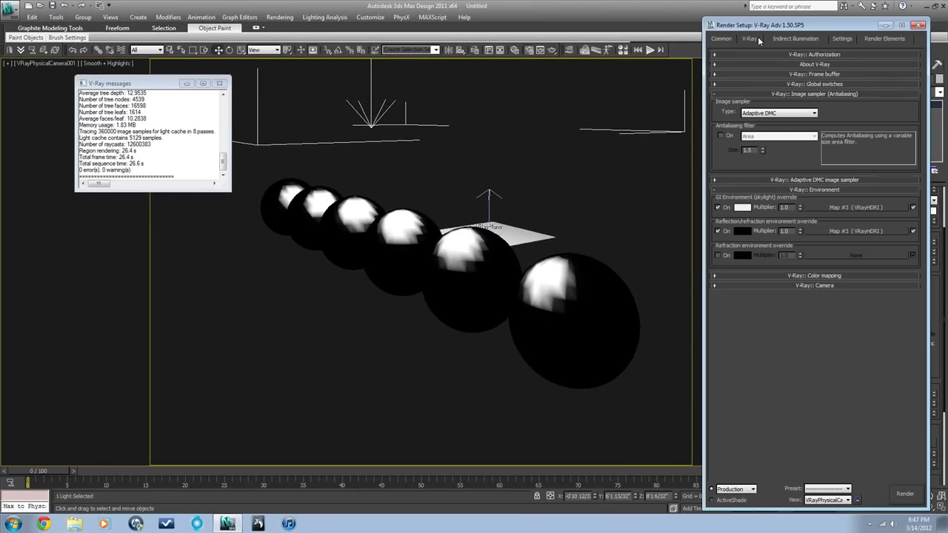
pyautogui.click(859, 74)
pyautogui.click(732, 85)
pyautogui.click(884, 87)
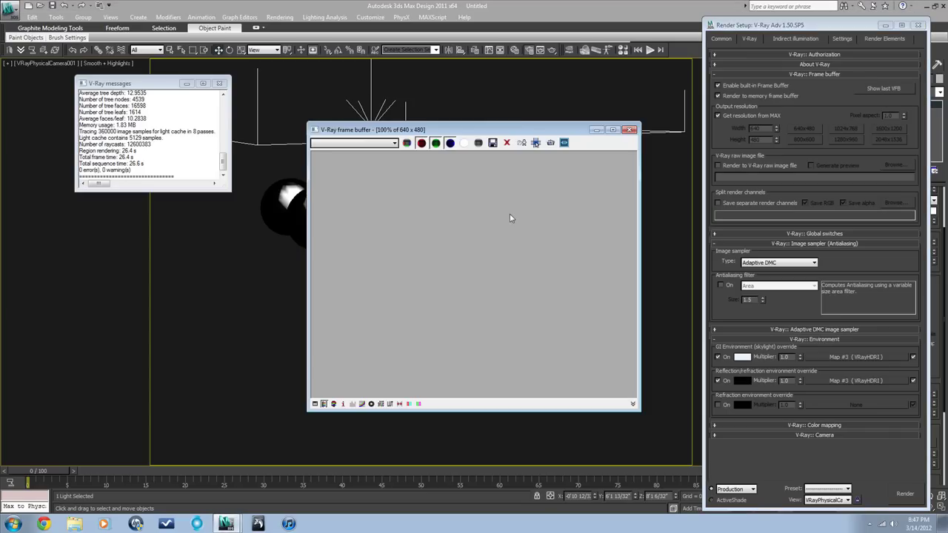
pyautogui.click(630, 131)
# Step: Set the area to render to Region and fit the region around the nearest sphere
pyautogui.click(724, 39)
pyautogui.click(800, 141)
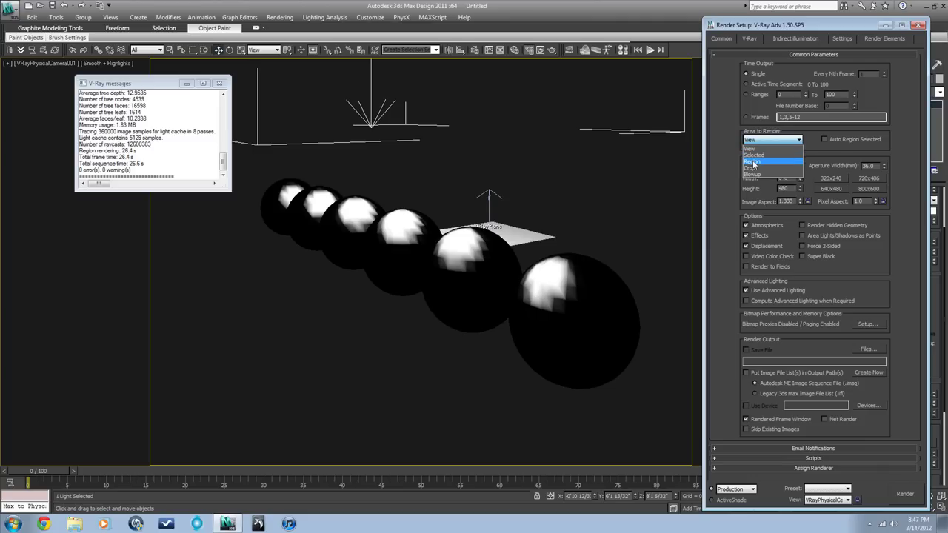
pyautogui.click(763, 164)
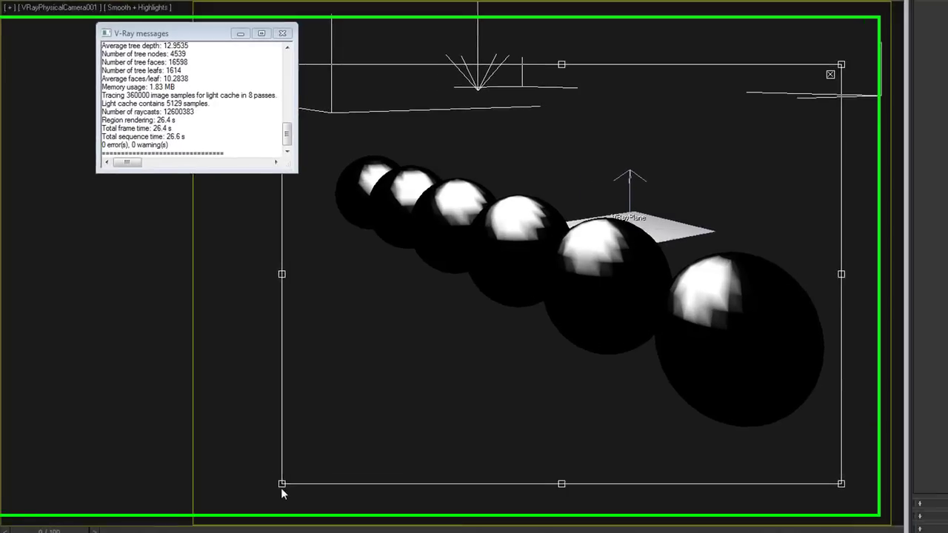
pyautogui.moveTo(281, 485); pyautogui.dragTo(639, 472)
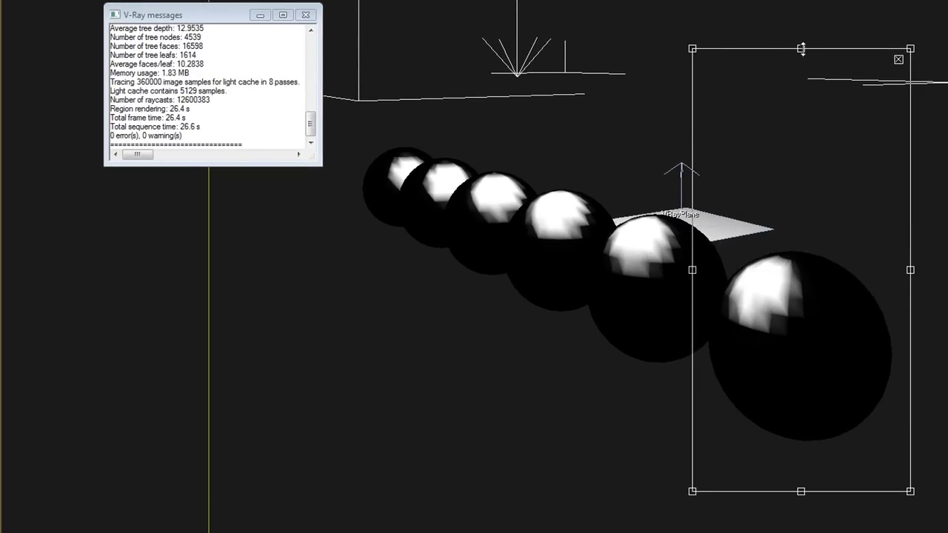
pyautogui.moveTo(801, 49); pyautogui.dragTo(802, 220)
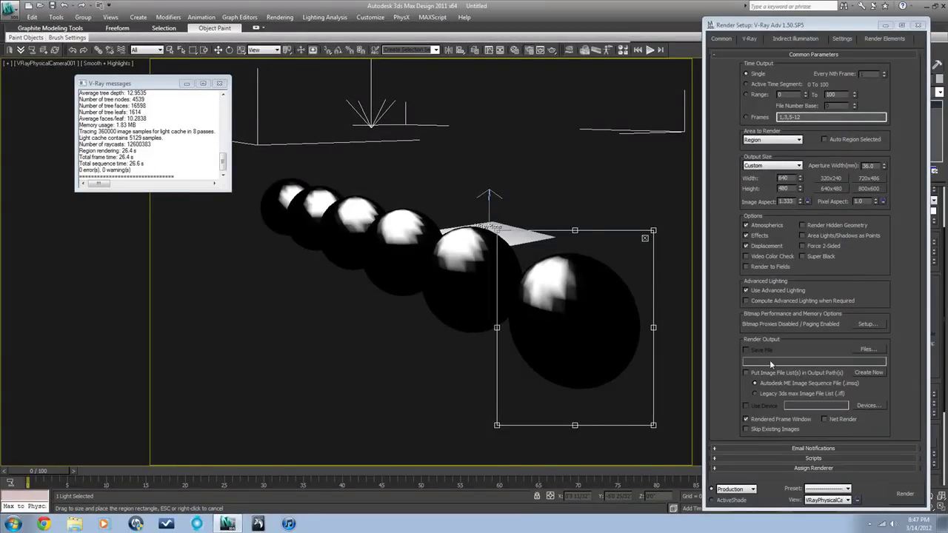
# Step: Render the region, inspect the nearest sphere's reflections up close and close the frame buffer
pyautogui.click(906, 496)
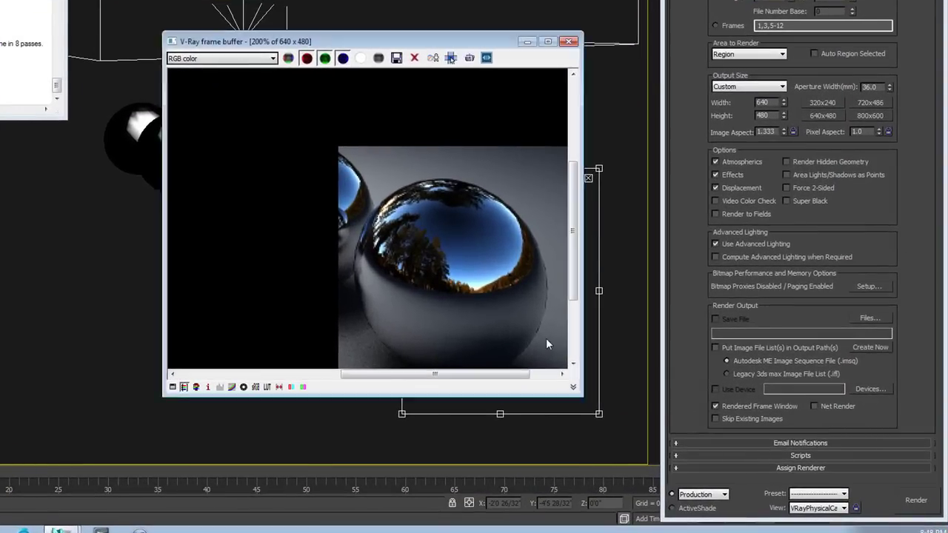
pyautogui.scroll(-2, 502, 295)
pyautogui.scroll(1, 504, 289)
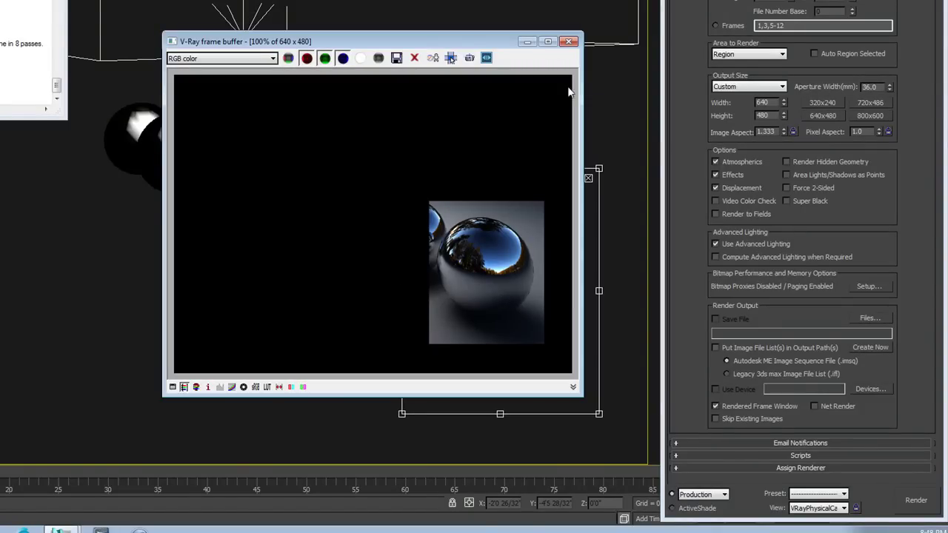
pyautogui.click(569, 41)
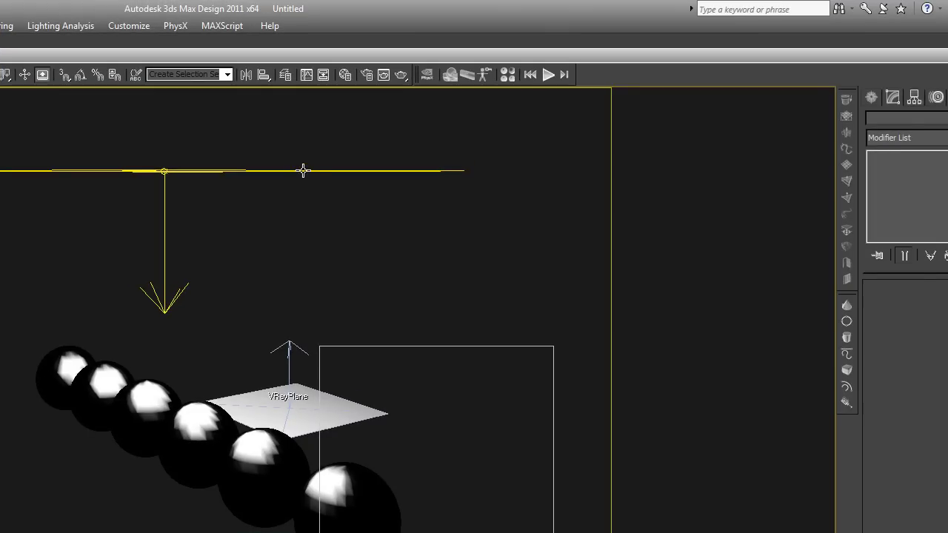
# Step: Select the VRayLight above the spheres and turn off its Ignore light normals option
pyautogui.click(303, 171)
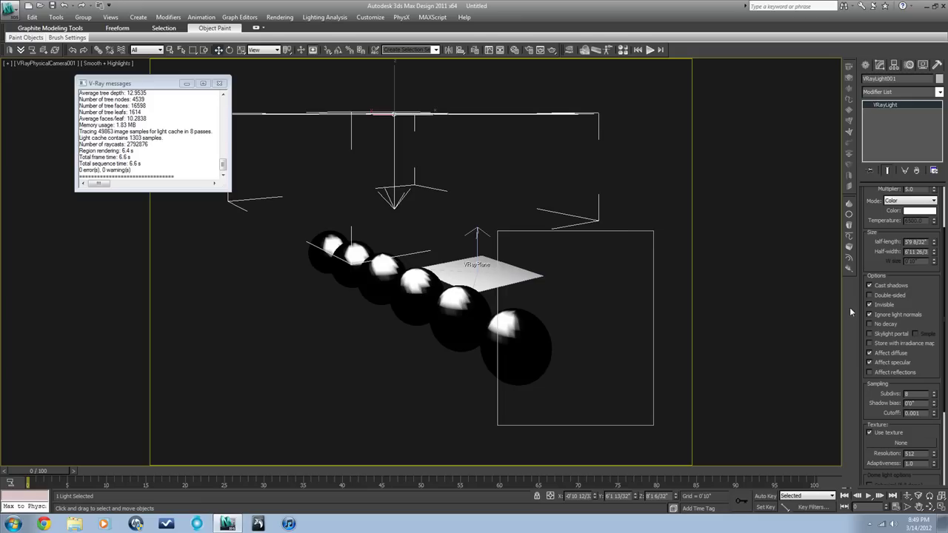
pyautogui.click(870, 314)
pyautogui.click(870, 314)
pyautogui.click(870, 316)
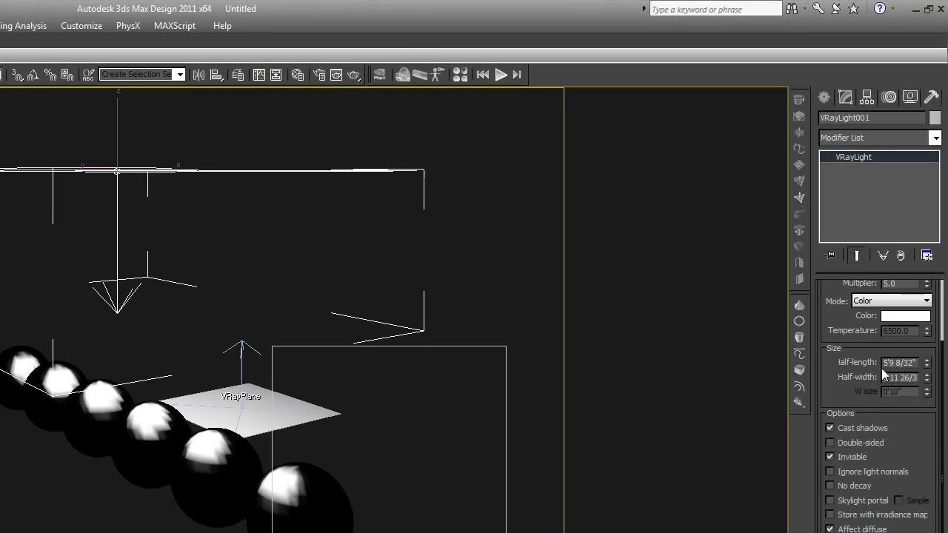
# Step: Shrink the VRayLight to a half-length of 3'8 10/32" and a half-width of 4'4 25/32", and close Render Setup
pyautogui.moveTo(926, 364); pyautogui.dragTo(927, 416)
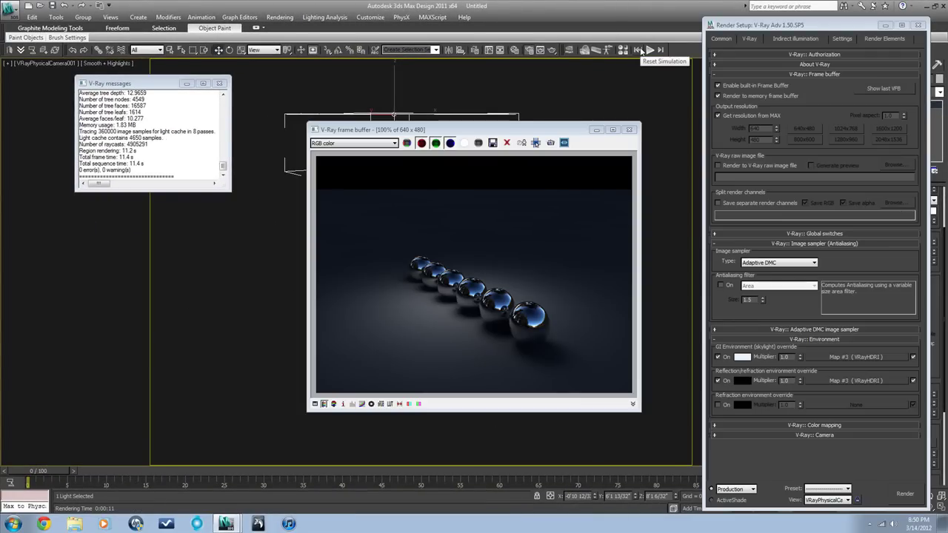
pyautogui.click(918, 25)
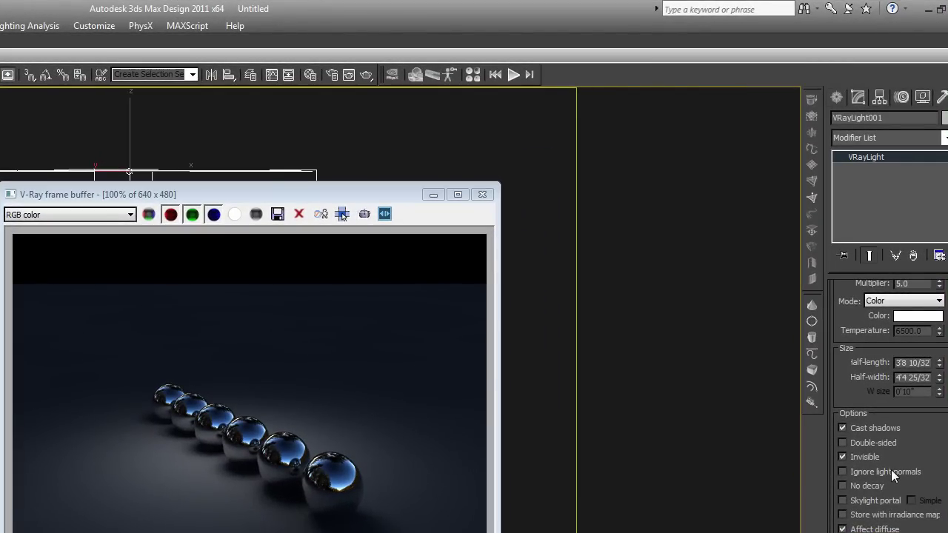
# Step: Turn on the VRayLight's Ignore light normals option, test render the right half of the frame, and close the frame buffer
pyautogui.click(891, 469)
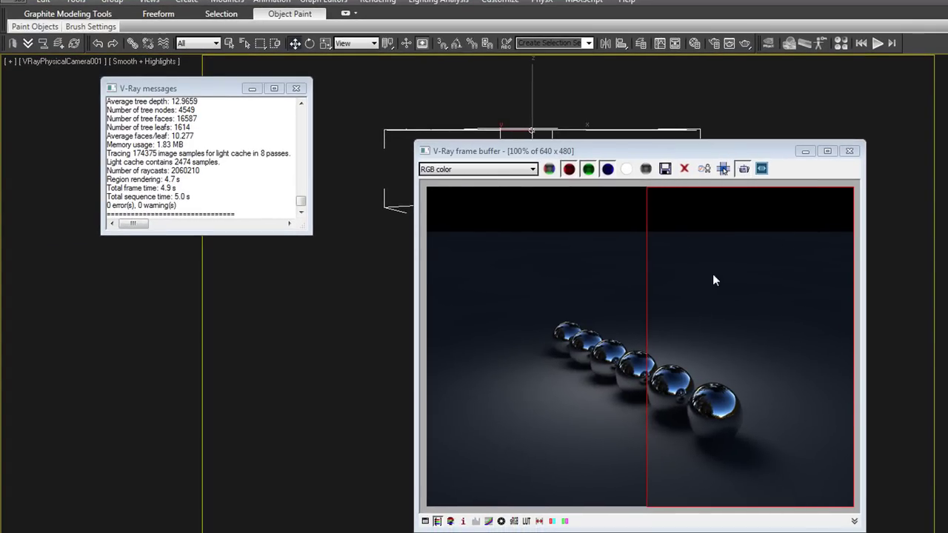
pyautogui.click(724, 169)
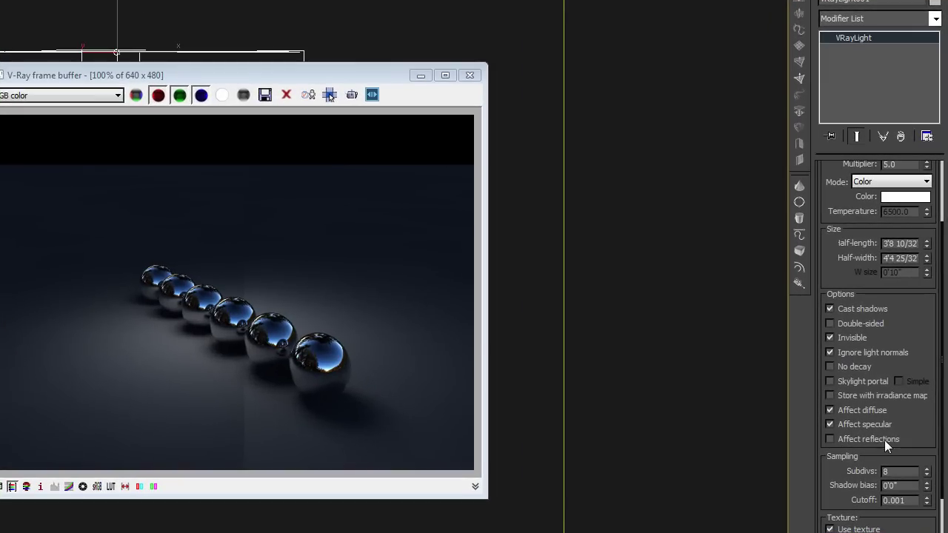
pyautogui.moveTo(885, 443); pyautogui.dragTo(903, 259)
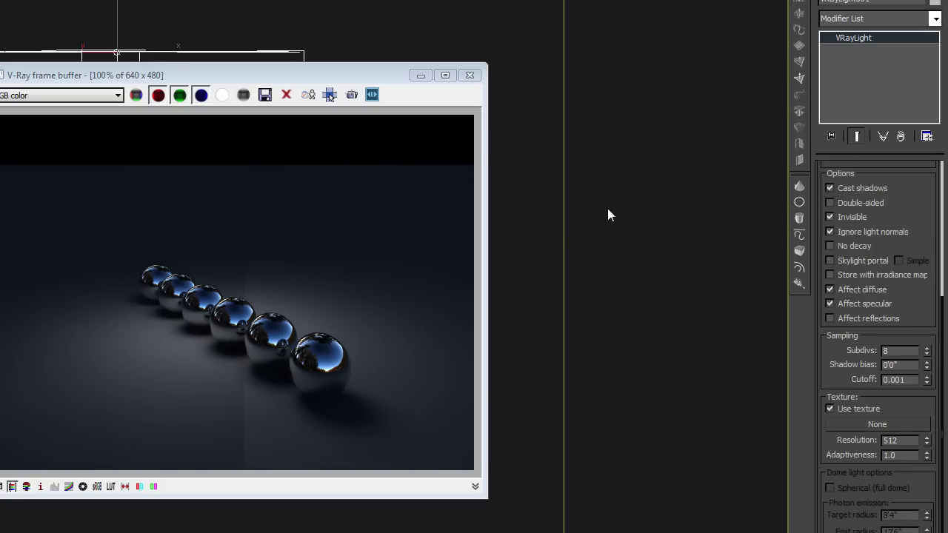
pyautogui.click(469, 75)
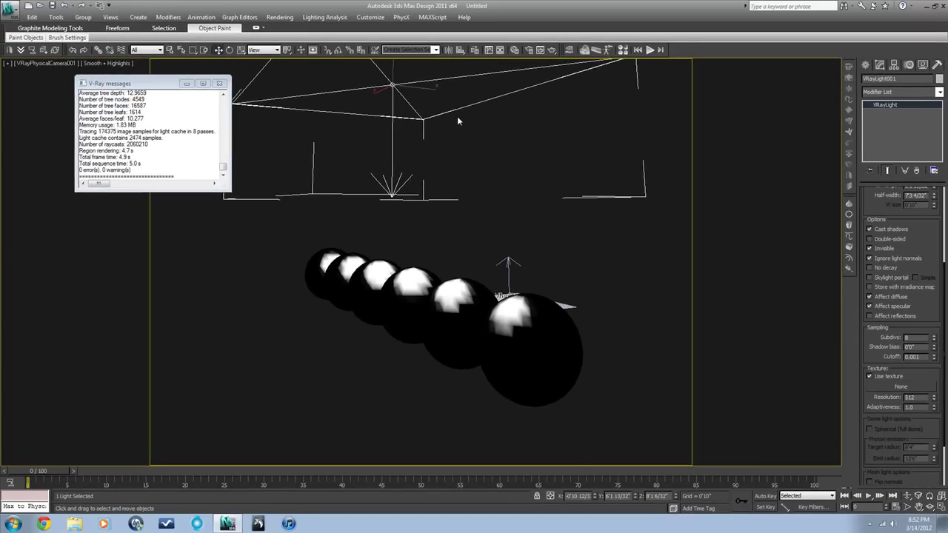
# Step: Select the VRayPhysicalCamera and adjust its focus distance to about 14'4", checking the focus planes against the spheres in the Top and Right views
pyautogui.click(8, 64)
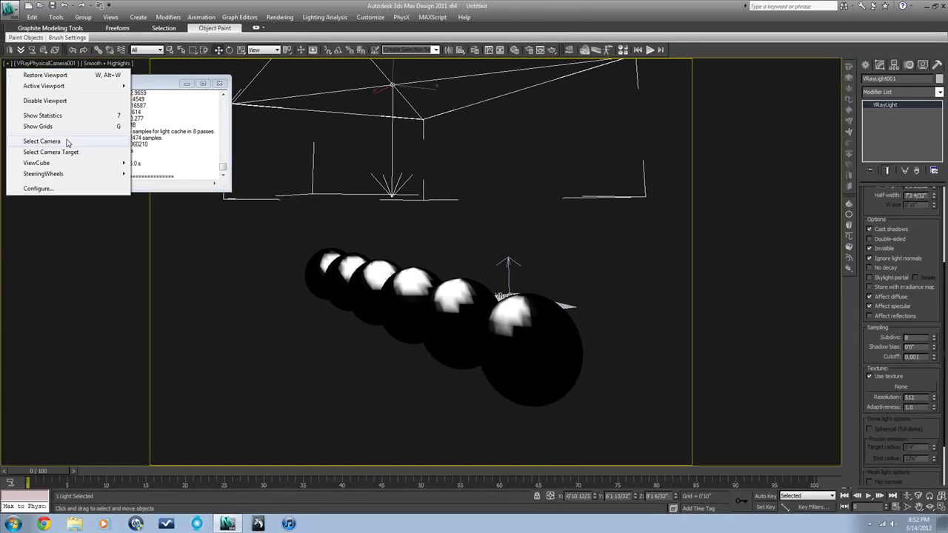
pyautogui.click(42, 141)
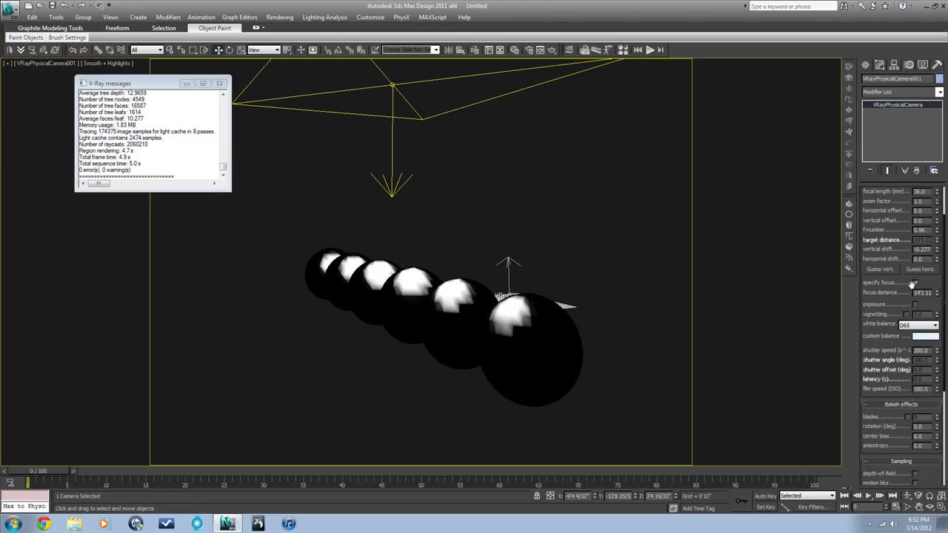
pyautogui.moveTo(924, 304); pyautogui.dragTo(929, 331)
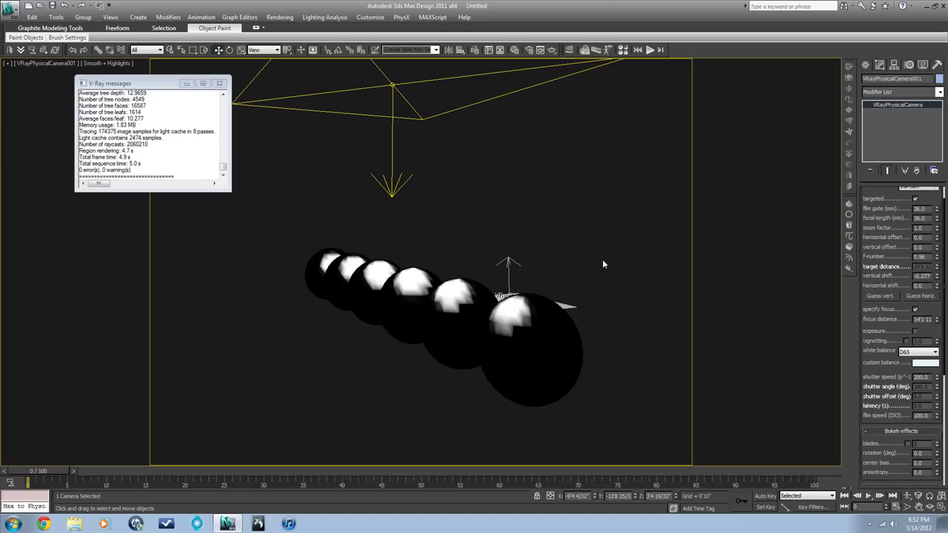
pyautogui.press('t')
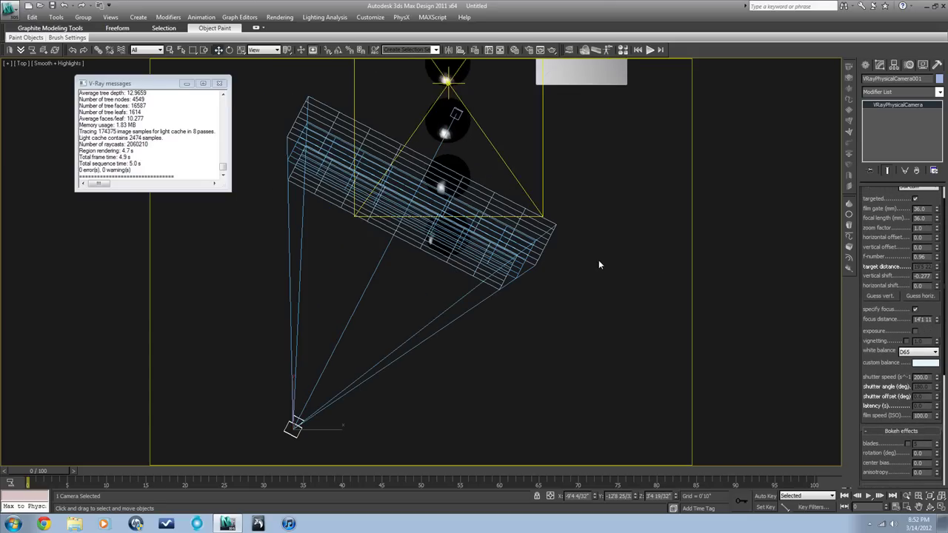
pyautogui.click(478, 339)
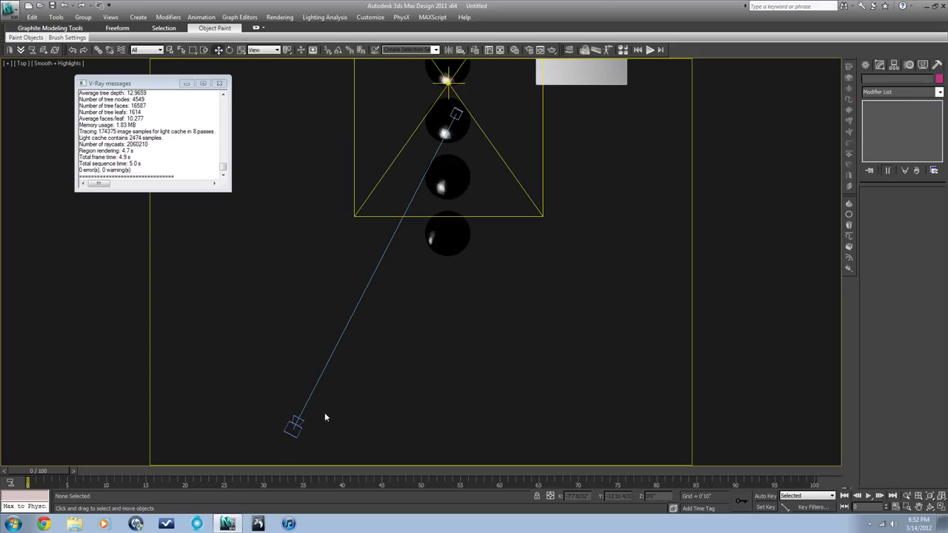
pyautogui.click(296, 427)
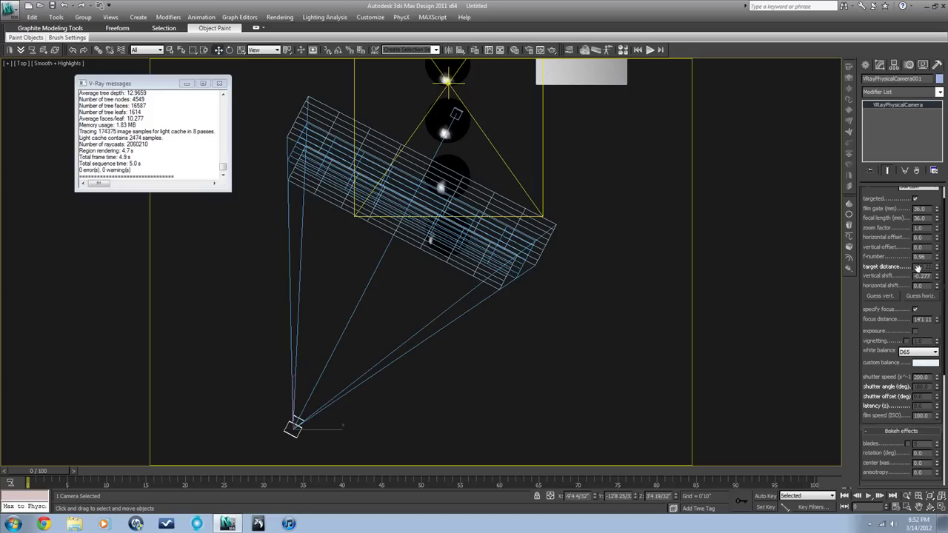
pyautogui.moveTo(929, 203); pyautogui.dragTo(936, 243)
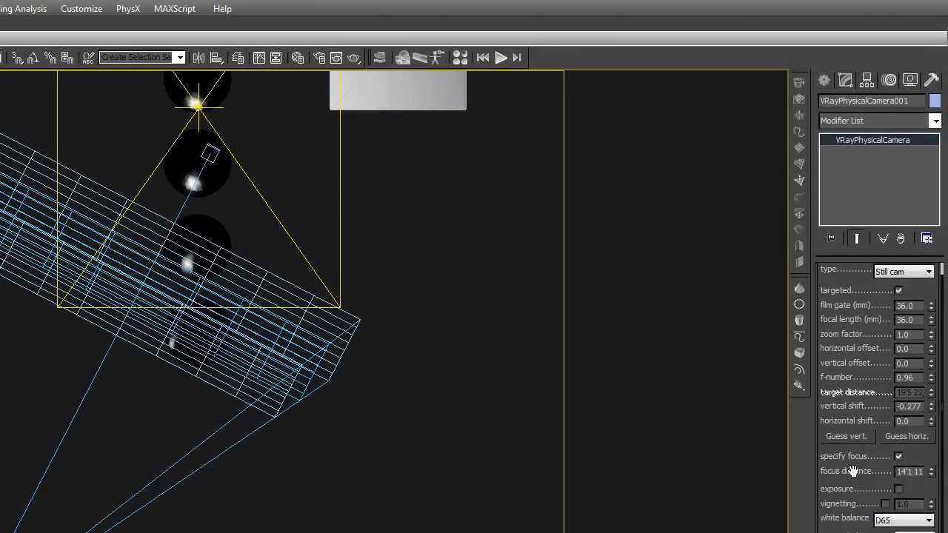
pyautogui.moveTo(932, 475)
pyautogui.mouseDown()
pyautogui.moveTo(928, 494)
pyautogui.moveTo(919, 472)
pyautogui.moveTo(923, 483)
pyautogui.mouseUp()
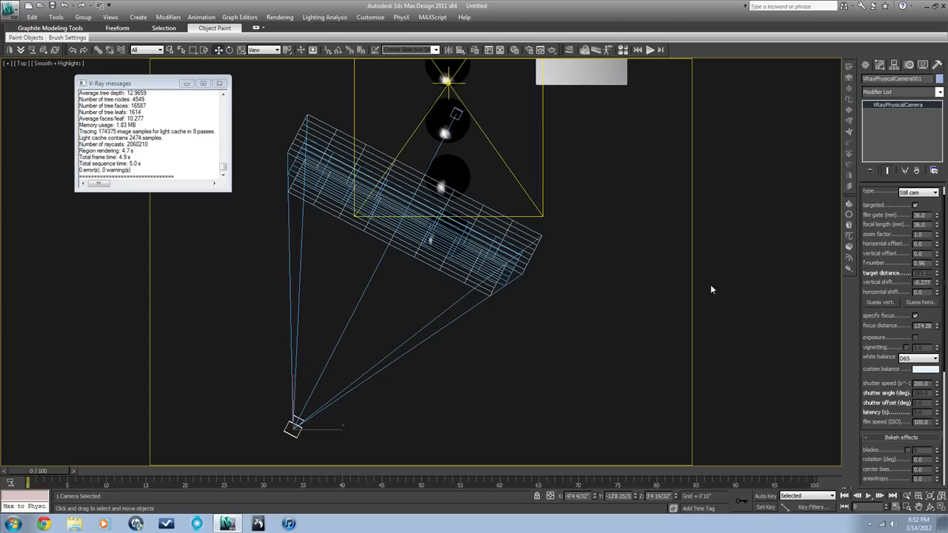
pyautogui.press('r')
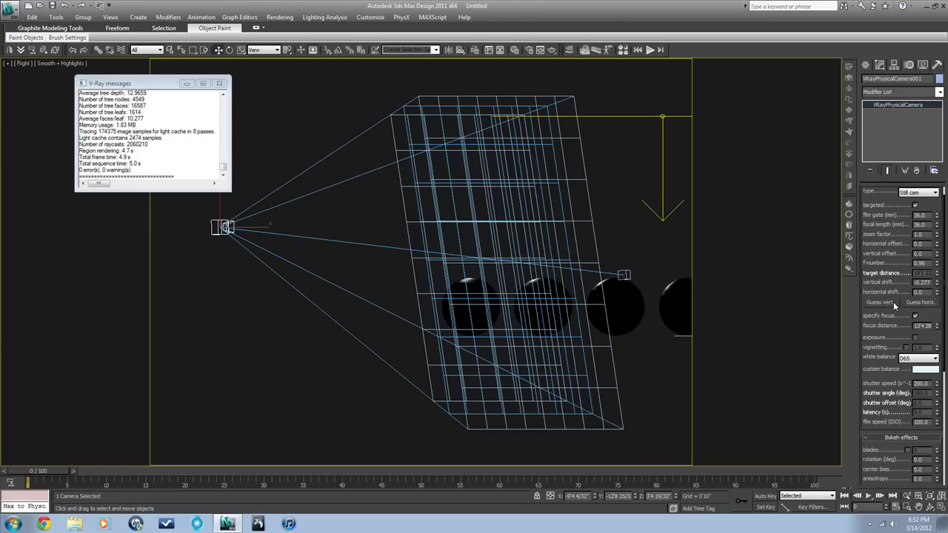
pyautogui.moveTo(939, 329); pyautogui.dragTo(935, 320)
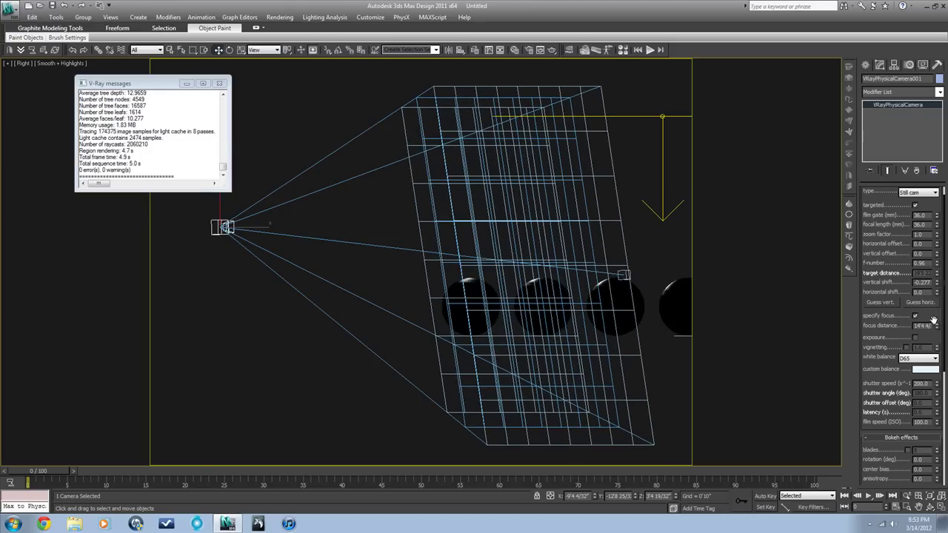
pyautogui.press('t')
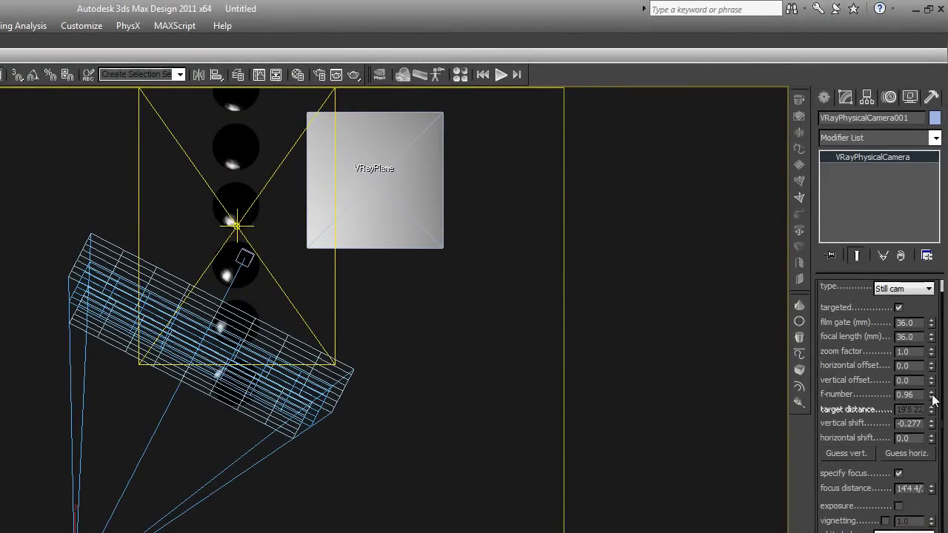
# Step: Set the camera's f-number to 2.31 and enable depth-of-field in its sampling settings
pyautogui.moveTo(933, 400); pyautogui.dragTo(832, 294)
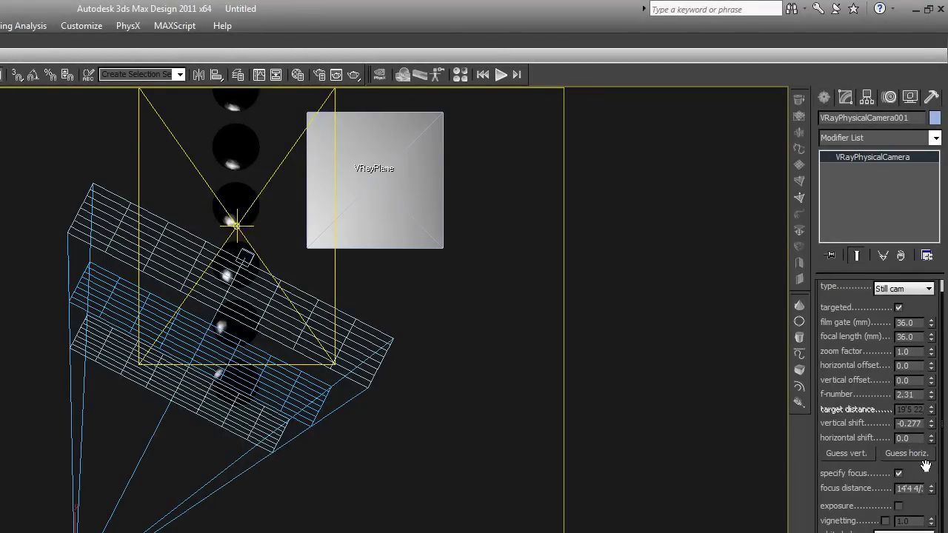
pyautogui.scroll(-8, 926, 467)
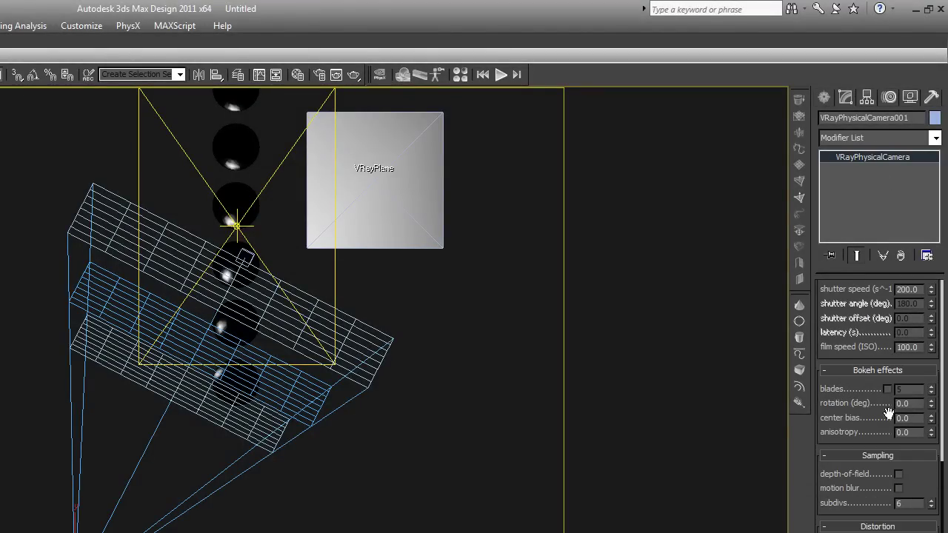
pyautogui.click(898, 475)
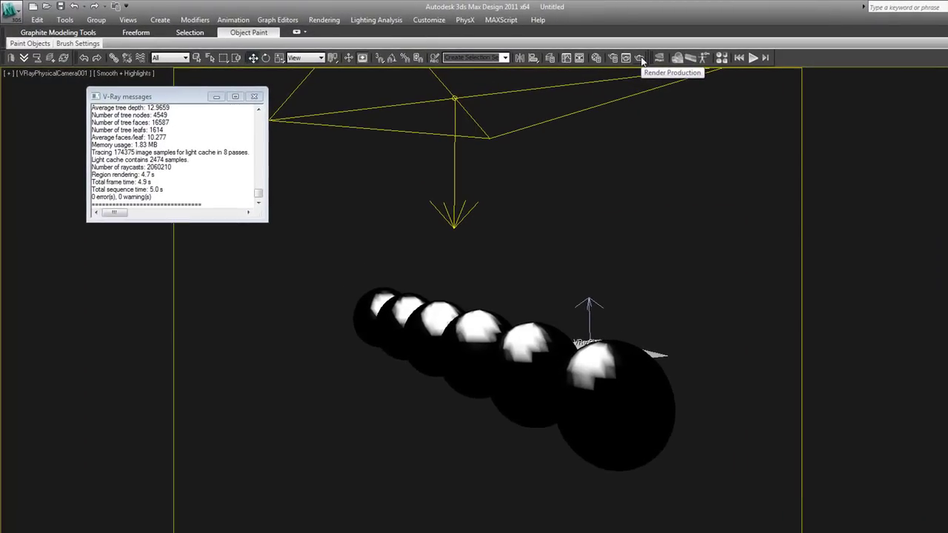
# Step: Render the camera view, examine the spheres' sharpness along the row up close, and close the frame buffer
pyautogui.click(642, 59)
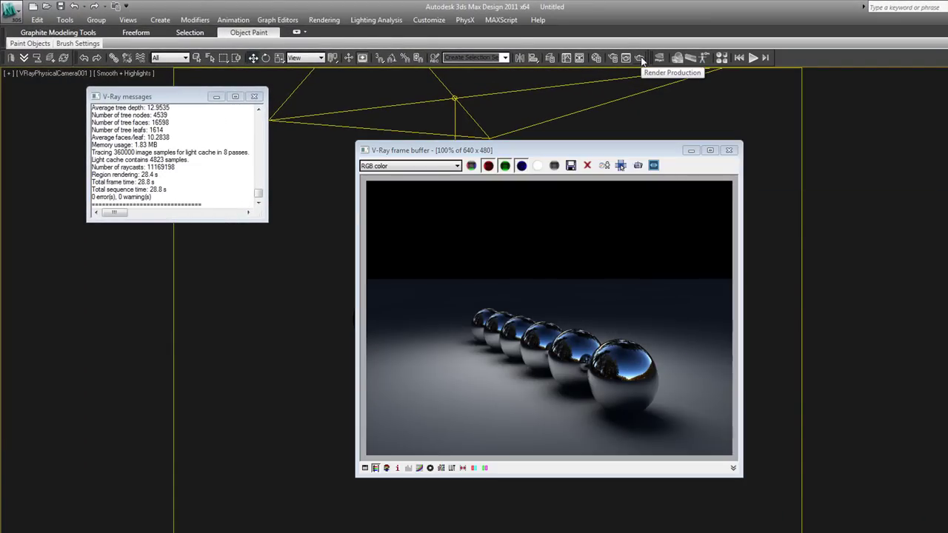
pyautogui.click(603, 338)
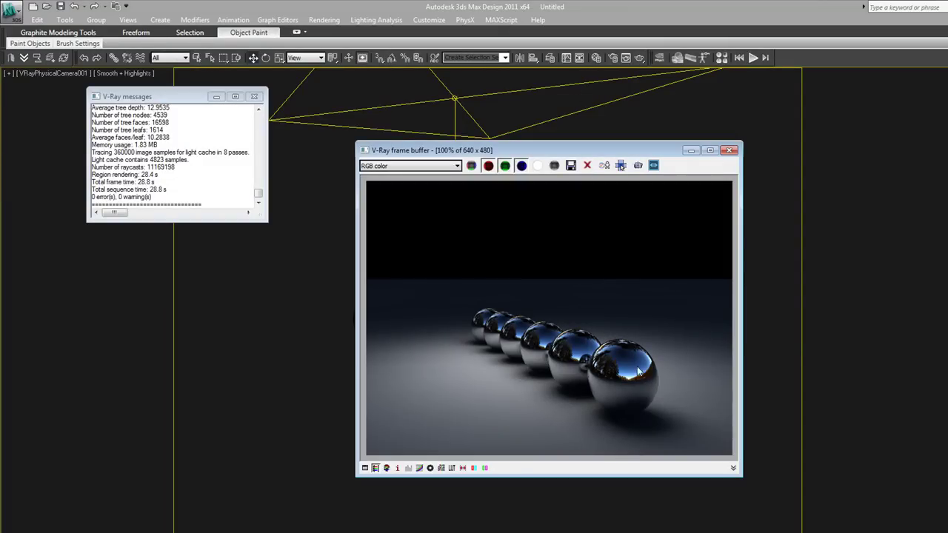
pyautogui.scroll(3, 635, 376)
pyautogui.scroll(-1, 520, 370)
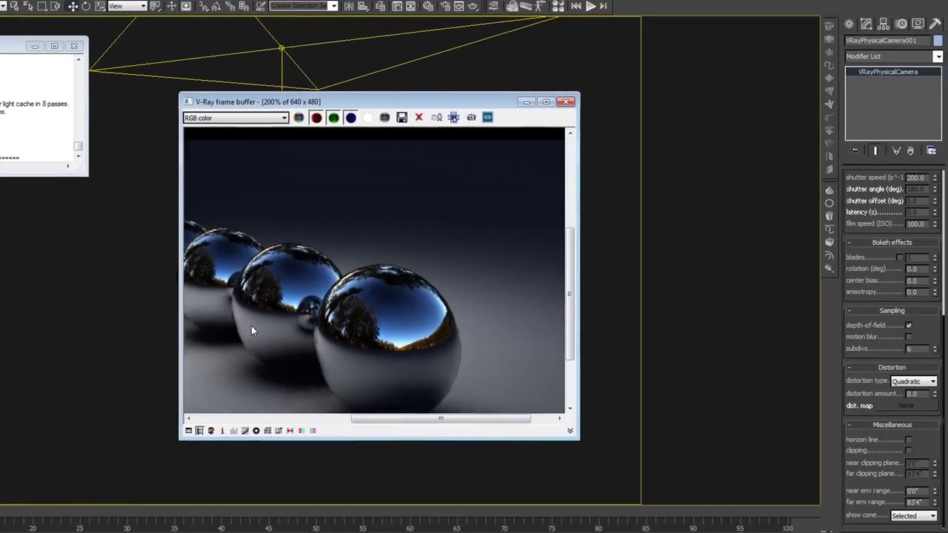
pyautogui.scroll(-2, 497, 380)
pyautogui.scroll(4, 346, 302)
pyautogui.scroll(-4, 379, 296)
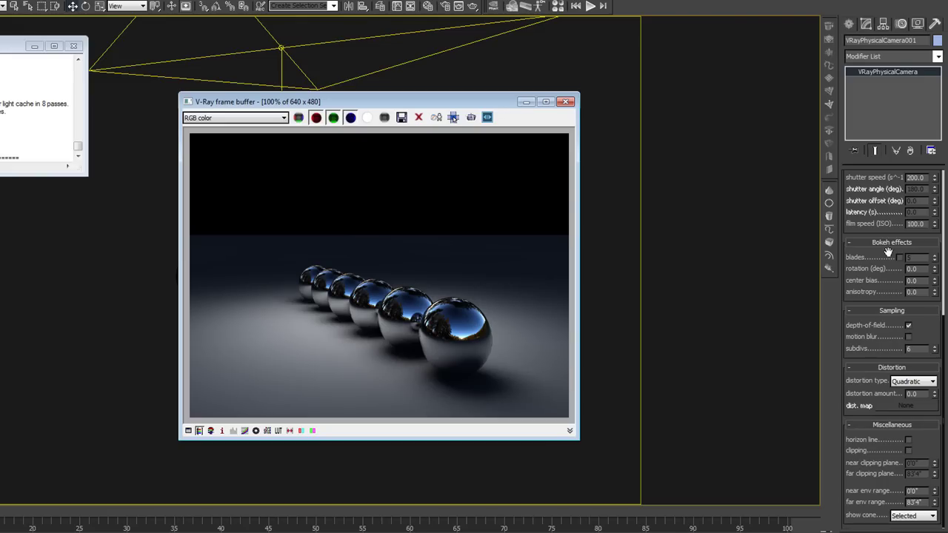
pyautogui.scroll(5, 899, 245)
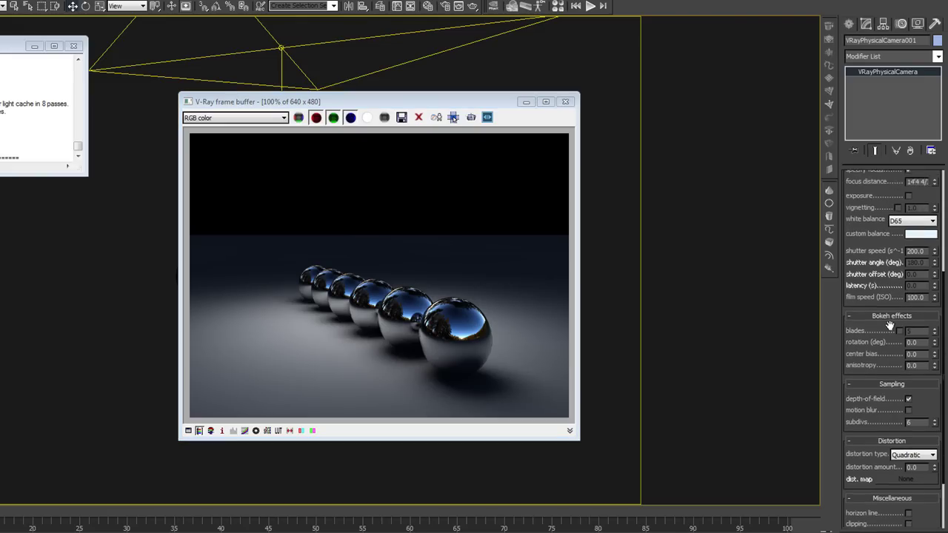
pyautogui.click(566, 101)
# Step: Reselect the VRayPhysicalCamera in the Top view and lower its f-number to 0.393
pyautogui.click(412, 254)
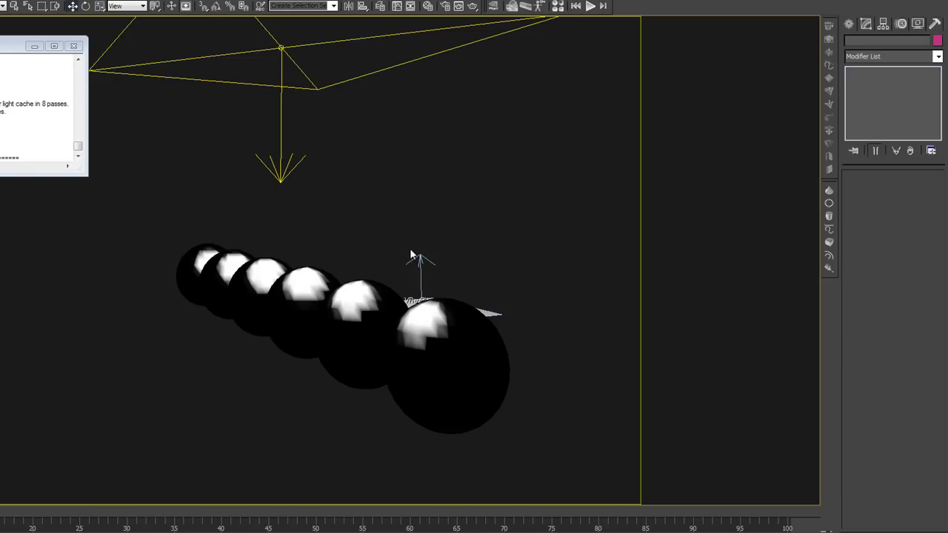
pyautogui.press('t')
pyautogui.click(180, 464)
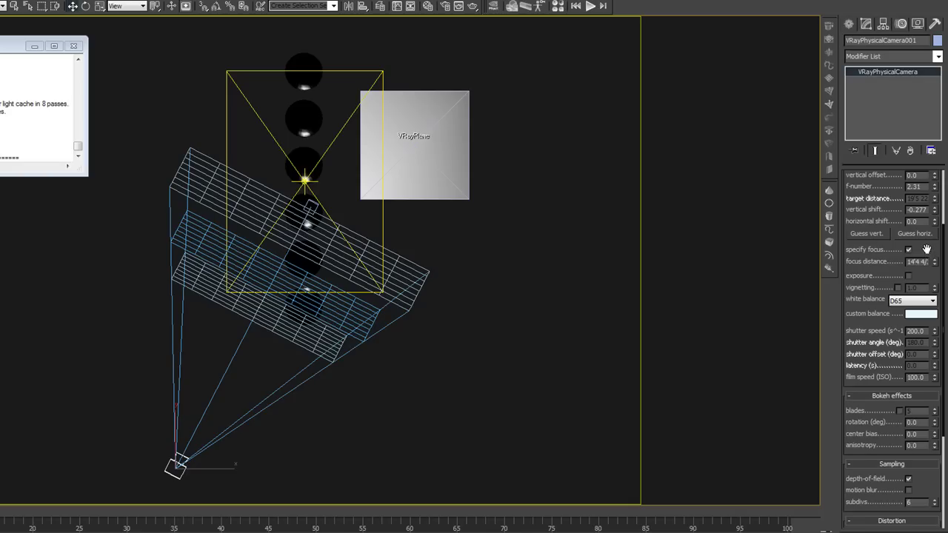
pyautogui.moveTo(927, 250); pyautogui.dragTo(937, 341)
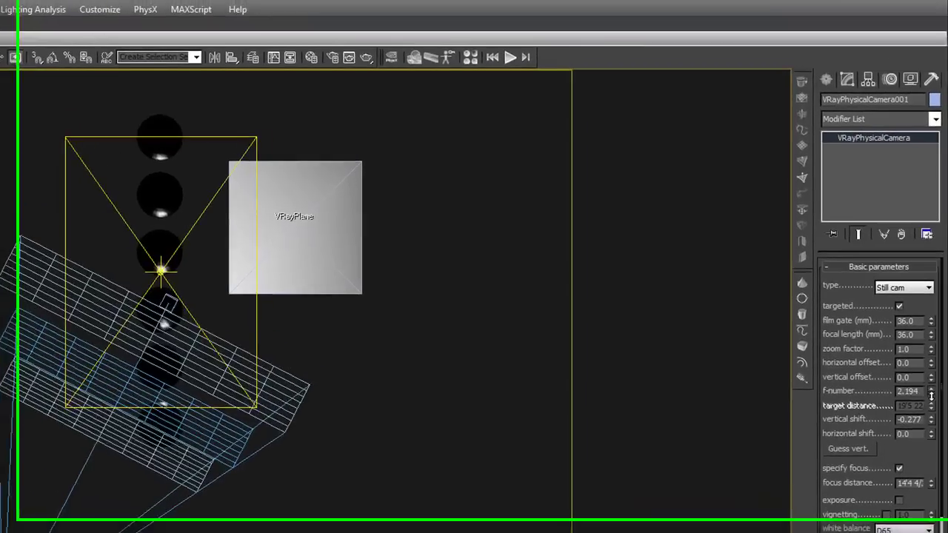
pyautogui.moveTo(935, 307); pyautogui.dragTo(923, 357)
pyautogui.moveTo(921, 472); pyautogui.dragTo(920, 468)
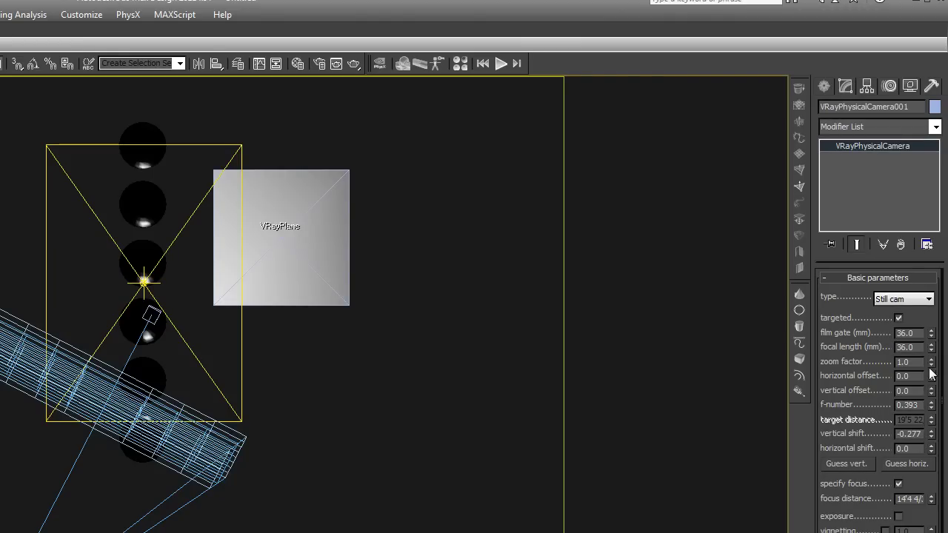
# Step: Shorten the camera's focus distance to about 13'2" so the focus planes sit nearer the closest sphere
pyautogui.scroll(-1, 925, 475)
pyautogui.scroll(-2, 925, 475)
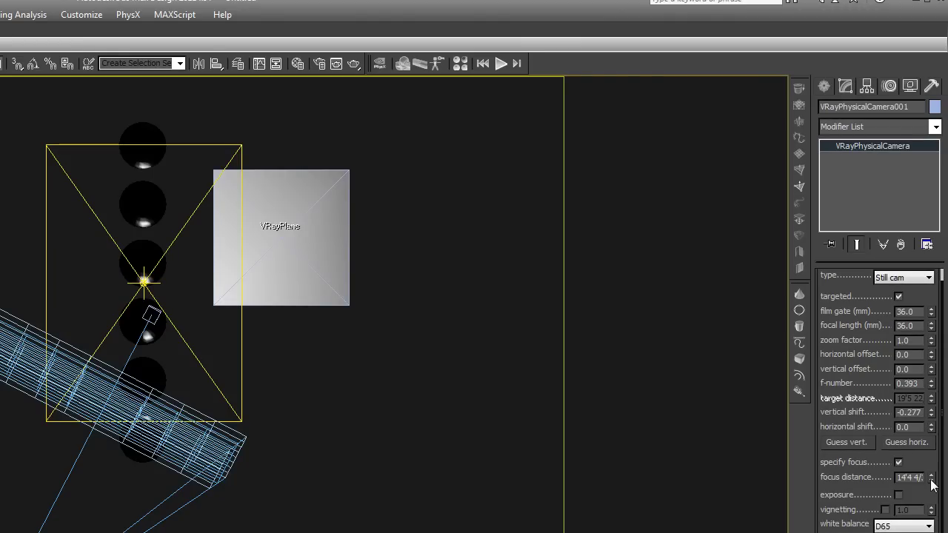
pyautogui.moveTo(931, 479); pyautogui.dragTo(932, 485)
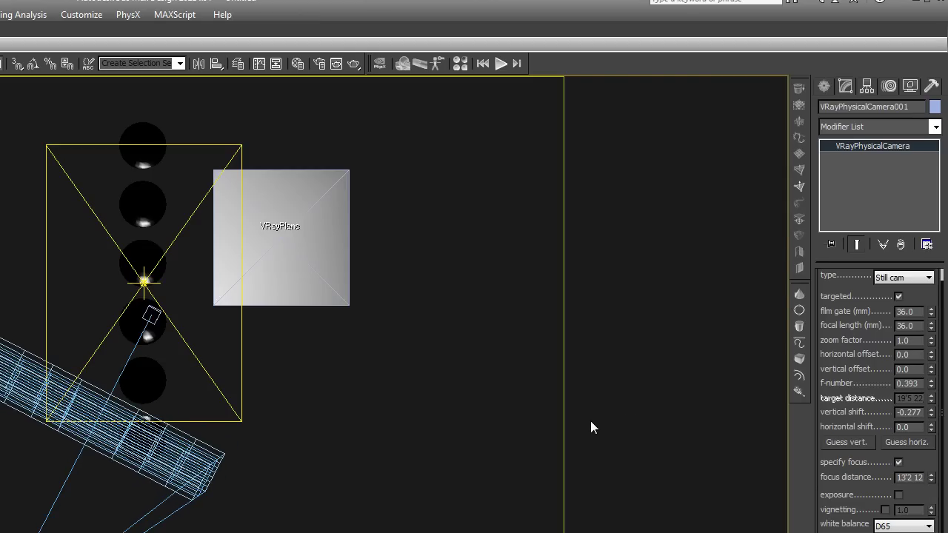
# Step: Render the camera view again and compare the focus of the nearest sphere with the blur of the distant ones up close
pyautogui.press('c')
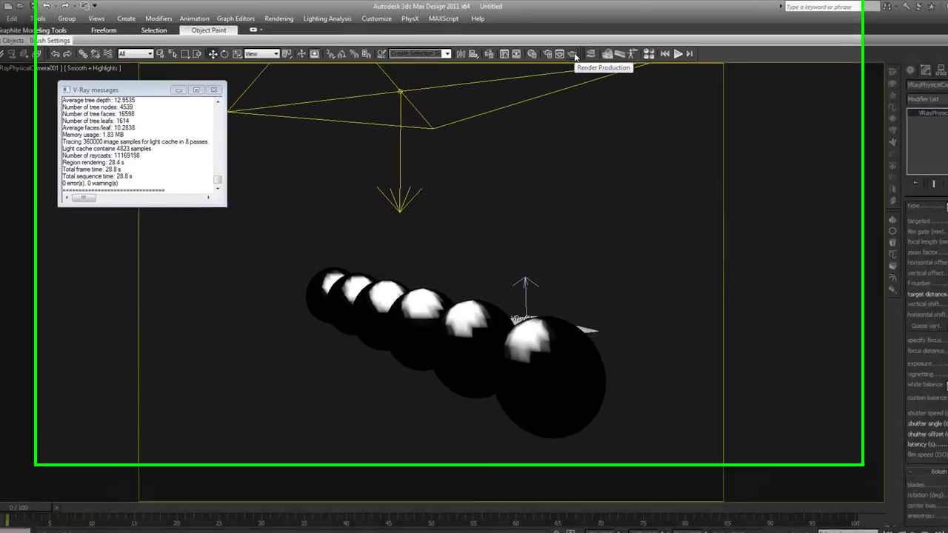
pyautogui.click(574, 55)
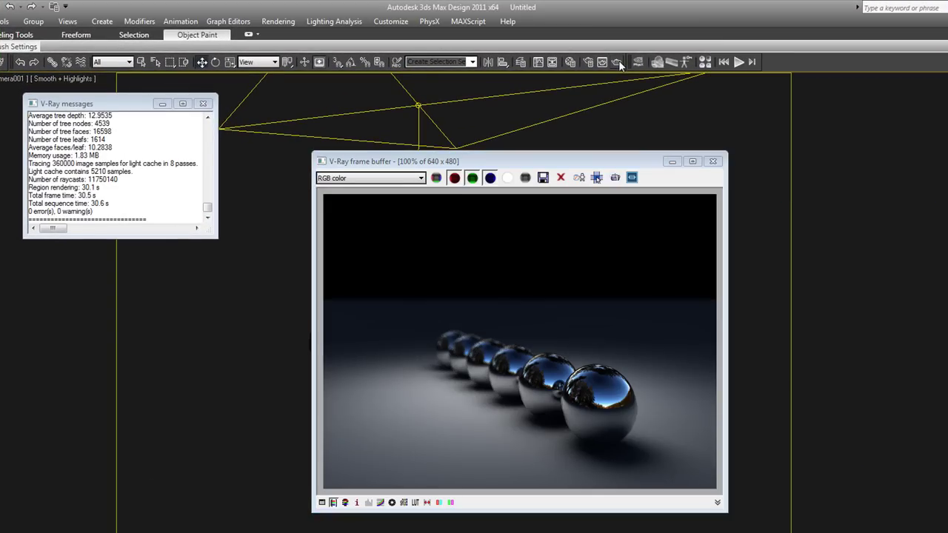
pyautogui.scroll(1, 620, 385)
pyautogui.moveTo(620, 385); pyautogui.dragTo(647, 327, button='middle')
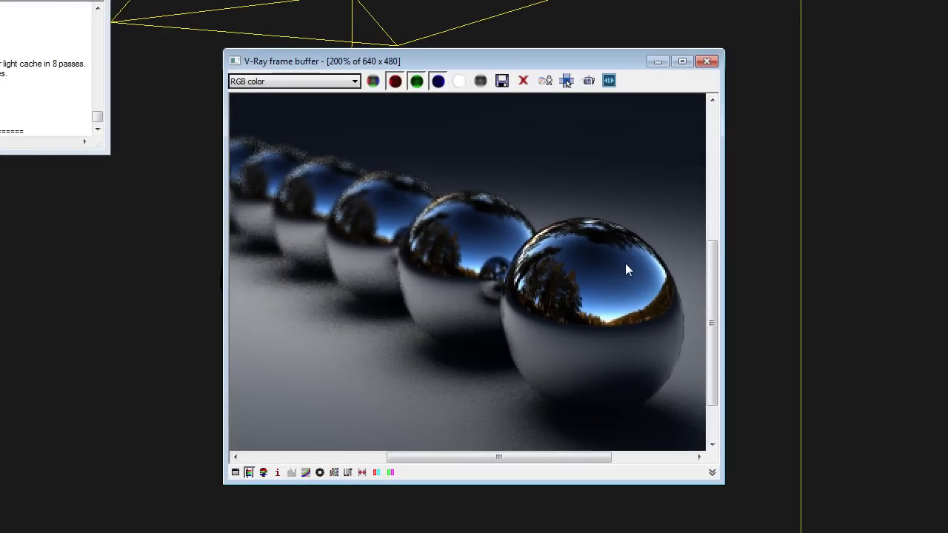
pyautogui.scroll(-1, 609, 273)
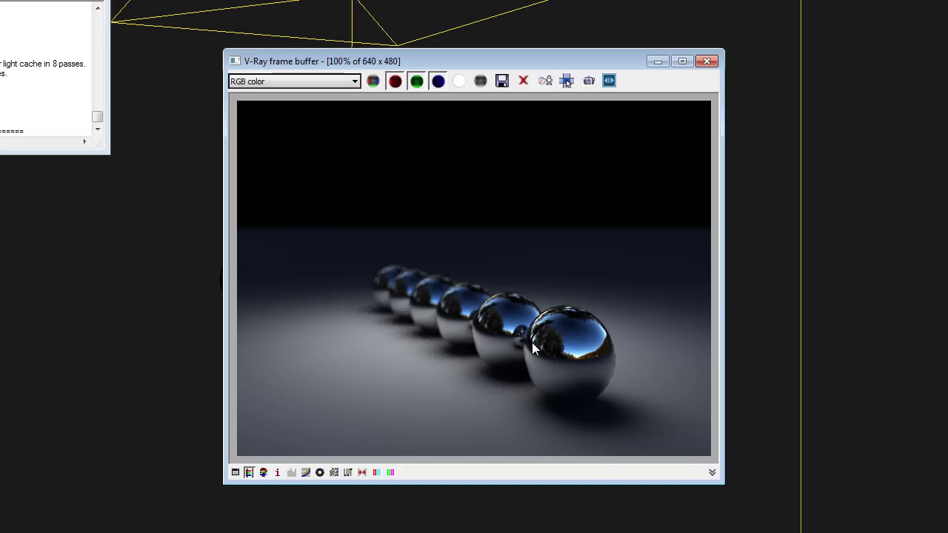
pyautogui.scroll(1, 532, 342)
pyautogui.moveTo(532, 342); pyautogui.dragTo(594, 334, button='middle')
pyautogui.scroll(-1, 549, 317)
pyautogui.scroll(1, 555, 323)
pyautogui.scroll(-1, 556, 323)
pyautogui.scroll(1, 556, 324)
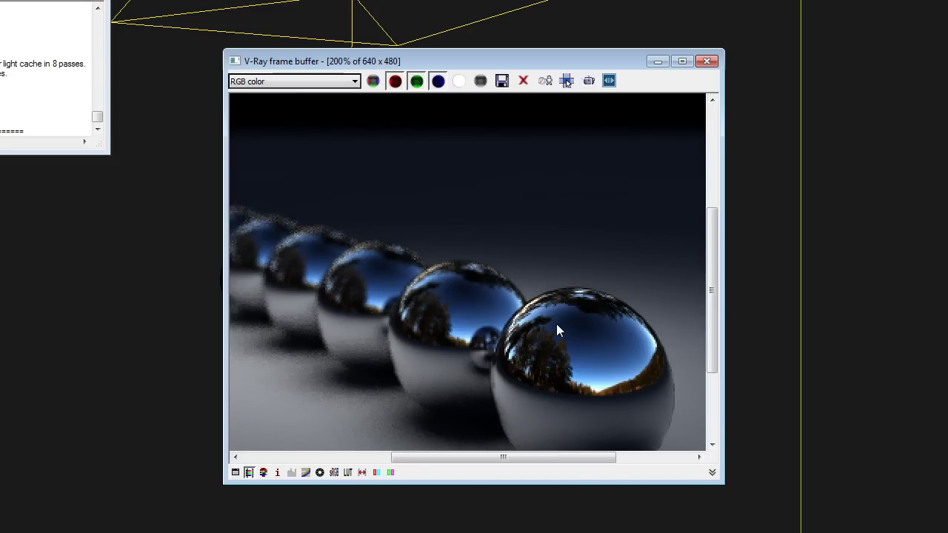
pyautogui.scroll(-1, 556, 324)
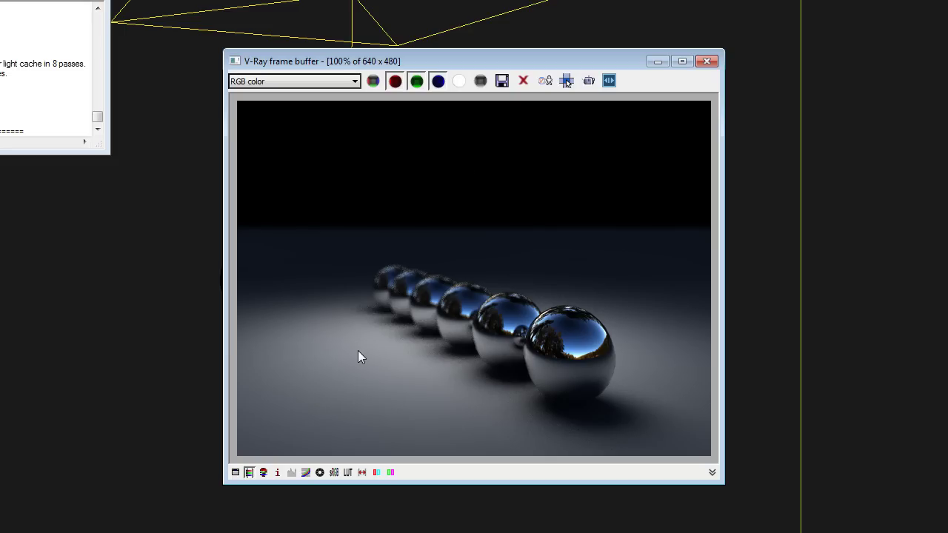
# Step: Examine the rendered spheres up close, from the blurred distant ones to the reflections on the nearest sphere
pyautogui.scroll(2, 431, 319)
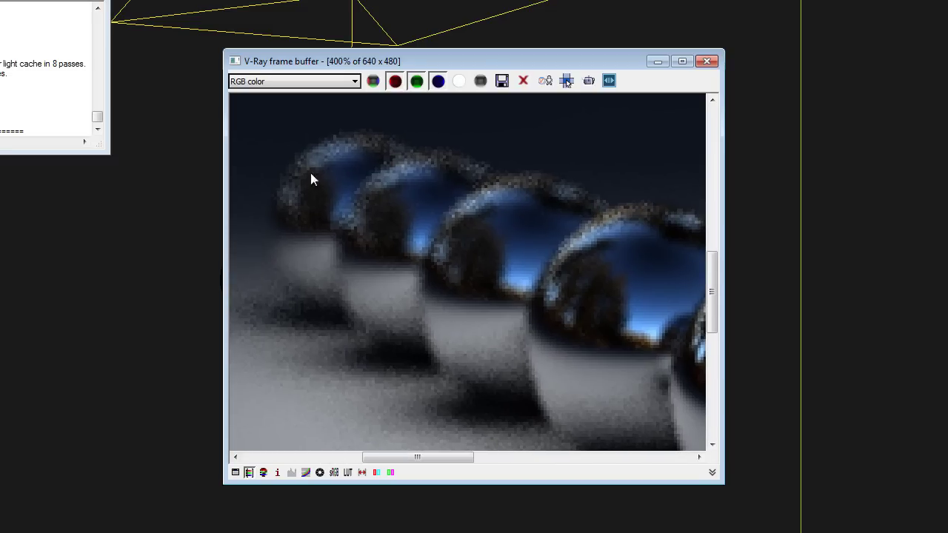
pyautogui.scroll(-1, 427, 241)
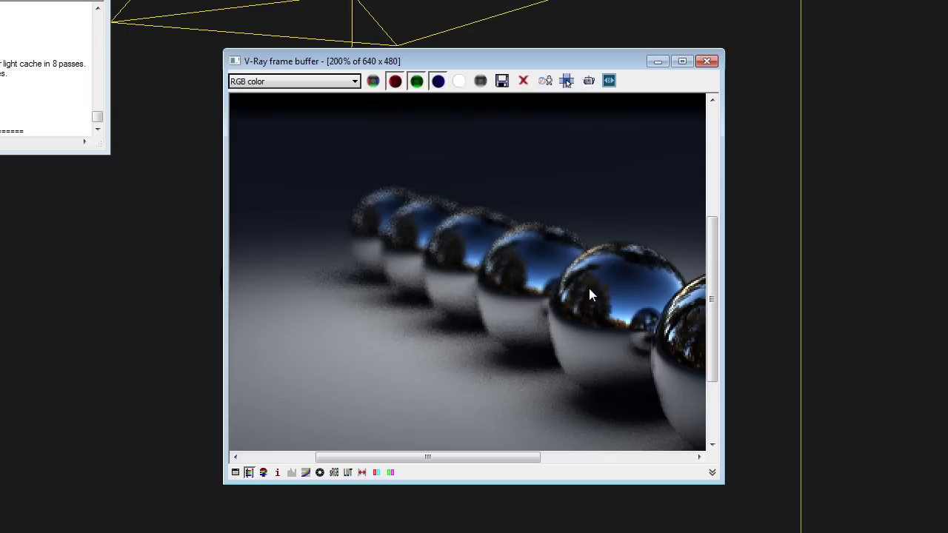
pyautogui.moveTo(595, 288); pyautogui.dragTo(510, 256, button='middle')
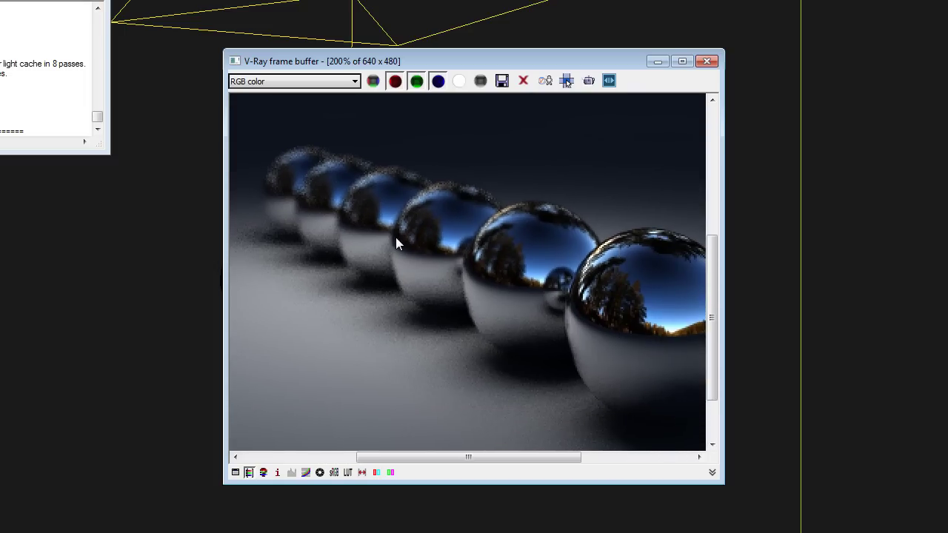
pyautogui.scroll(-1, 563, 288)
pyautogui.scroll(2, 798, 377)
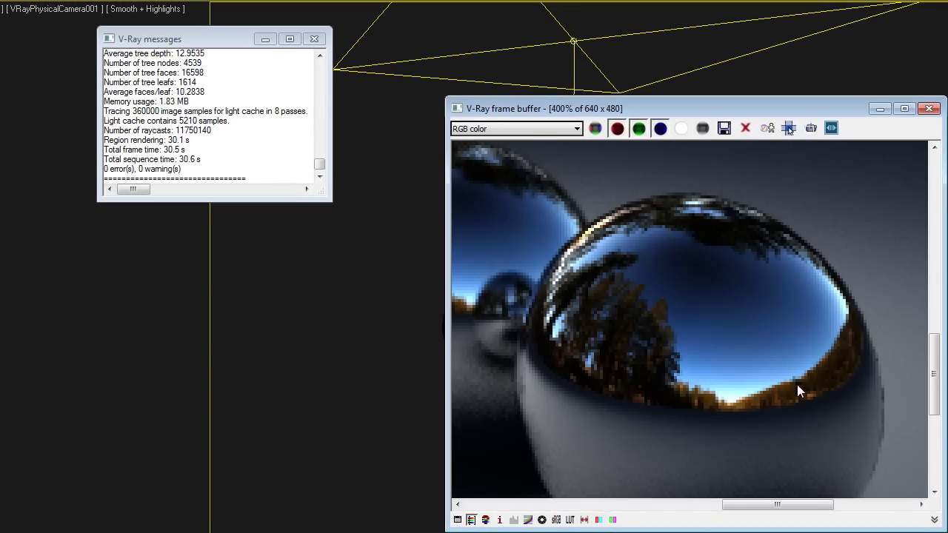
pyautogui.scroll(-2, 797, 384)
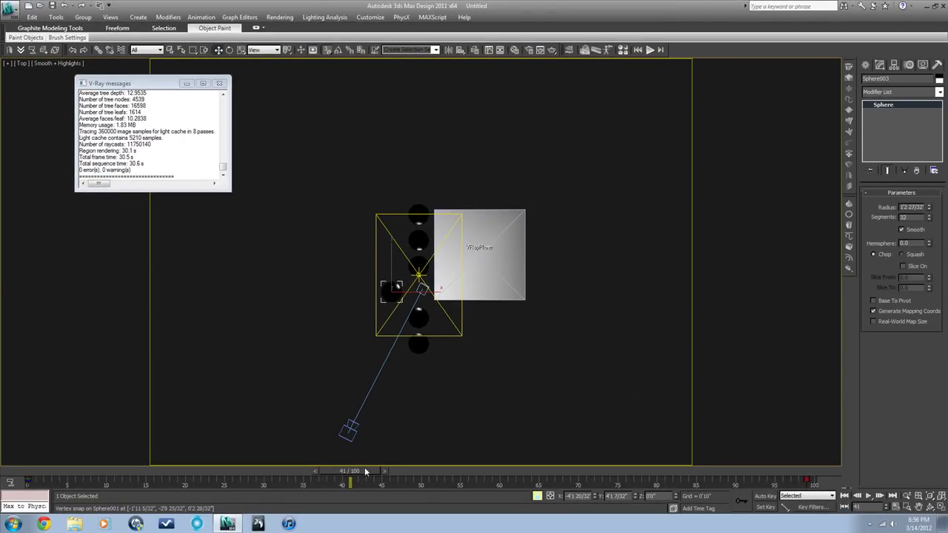
# Step: Scrub the timeline in the Top view to preview the animated sphere's movement through the row, stopping at frame 47
pyautogui.moveTo(365, 471); pyautogui.dragTo(76, 472)
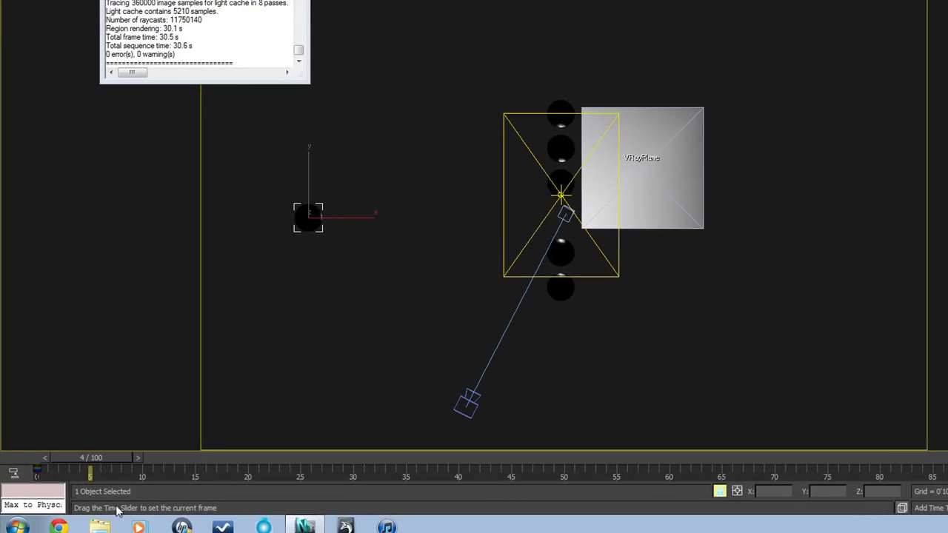
pyautogui.moveTo(110, 513); pyautogui.dragTo(396, 361)
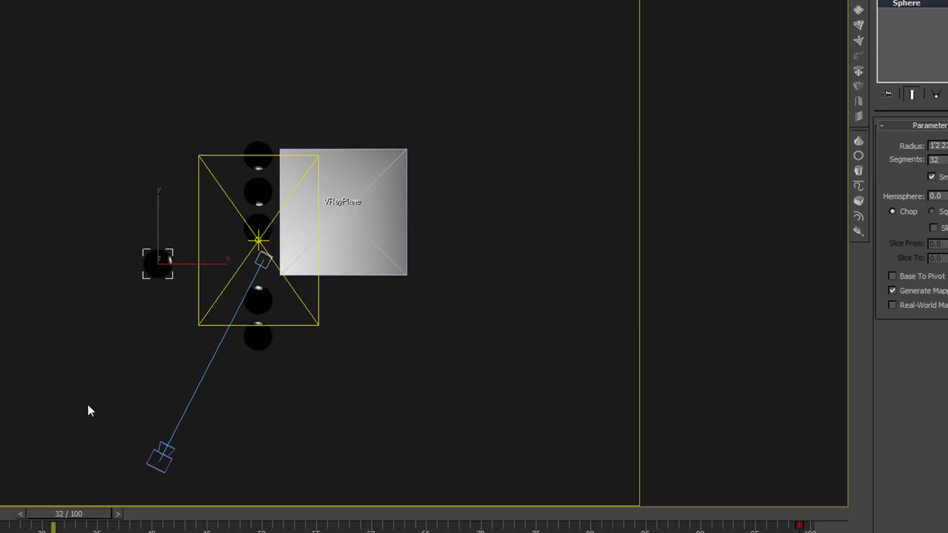
pyautogui.moveTo(87, 406); pyautogui.dragTo(254, 404)
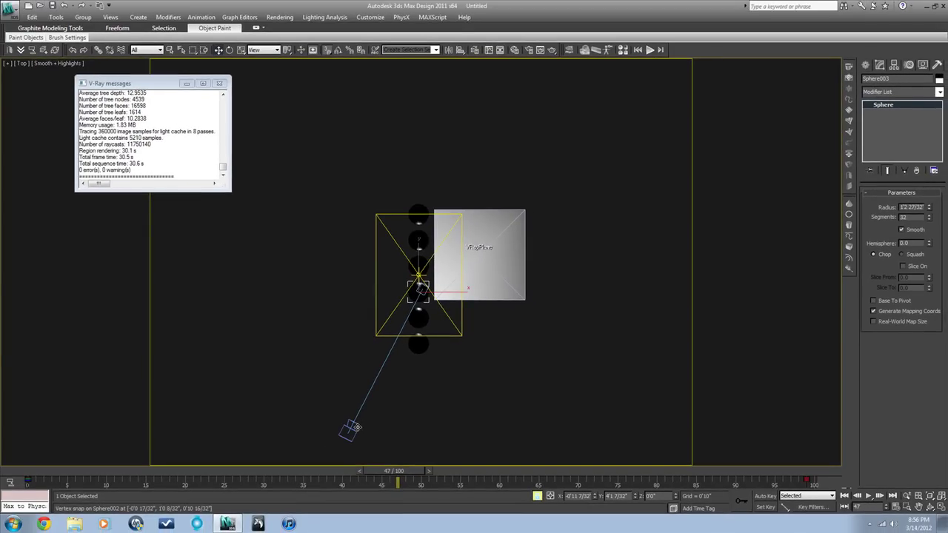
# Step: Reselect the VRayPhysicalCamera, lengthen its focus distance to about 18'8", and enable motion blur in its sampling settings
pyautogui.click(353, 428)
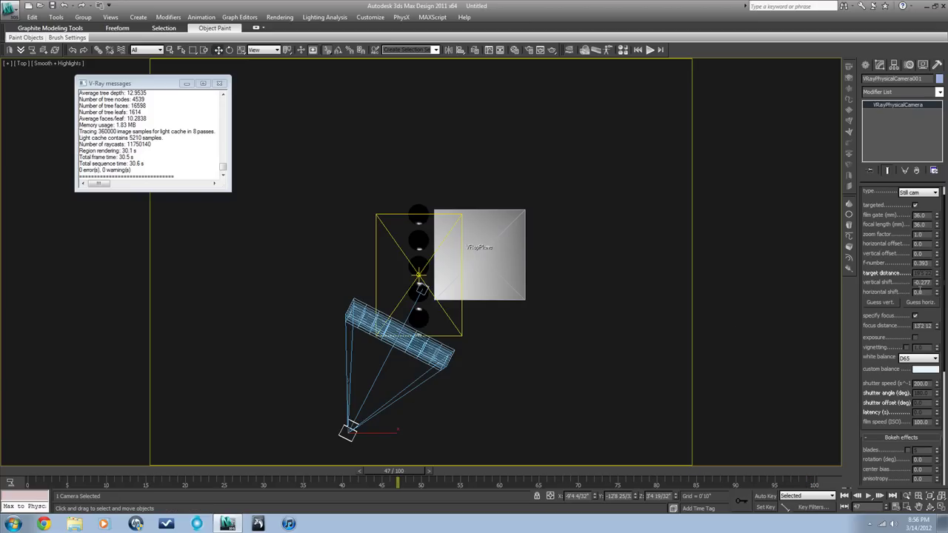
pyautogui.moveTo(937, 327); pyautogui.dragTo(935, 302)
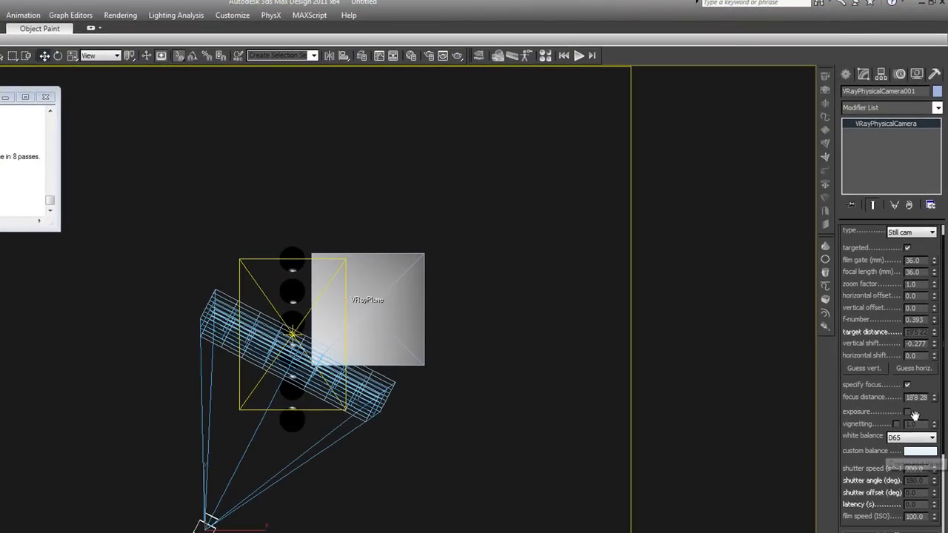
pyautogui.scroll(-6, 913, 415)
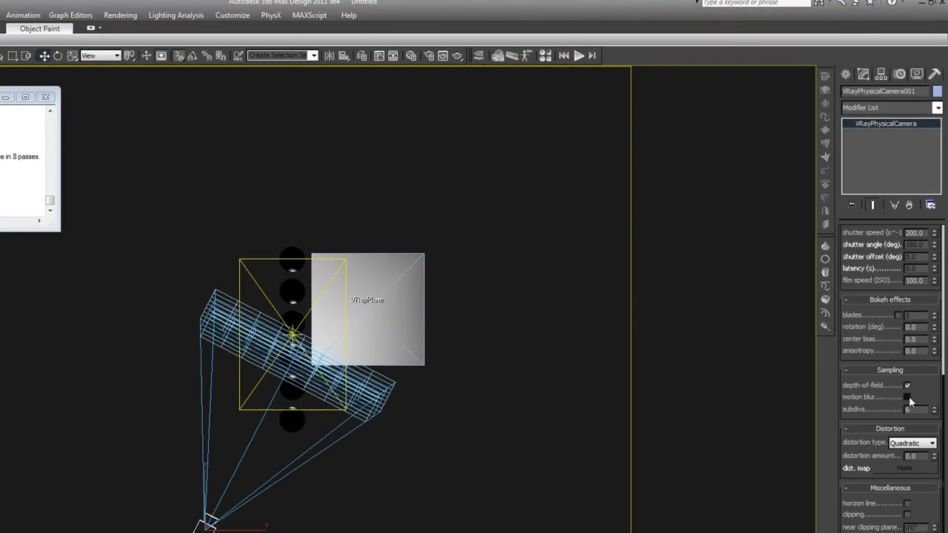
# Step: Play the animation in the camera view, stop it, and advance to frame 48 where the sphere crosses the row
pyautogui.press('c')
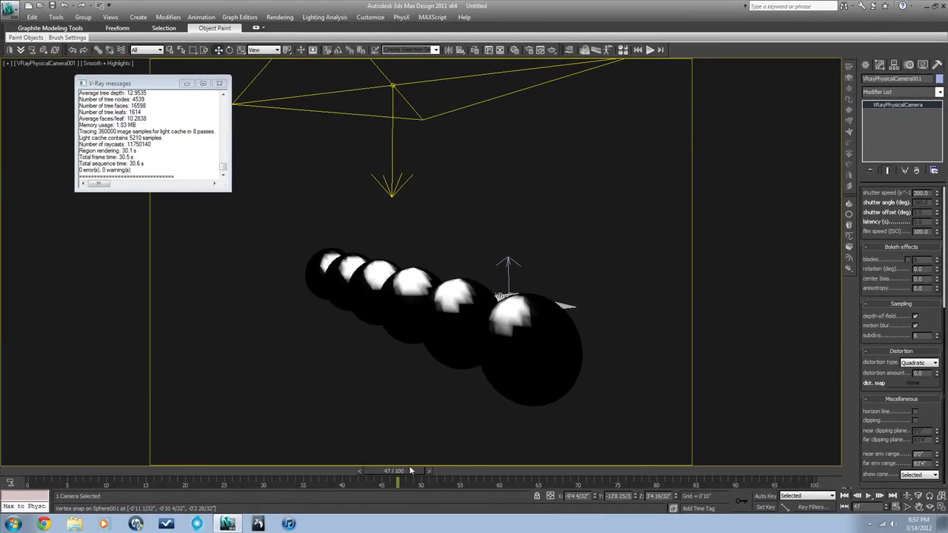
pyautogui.press('/')
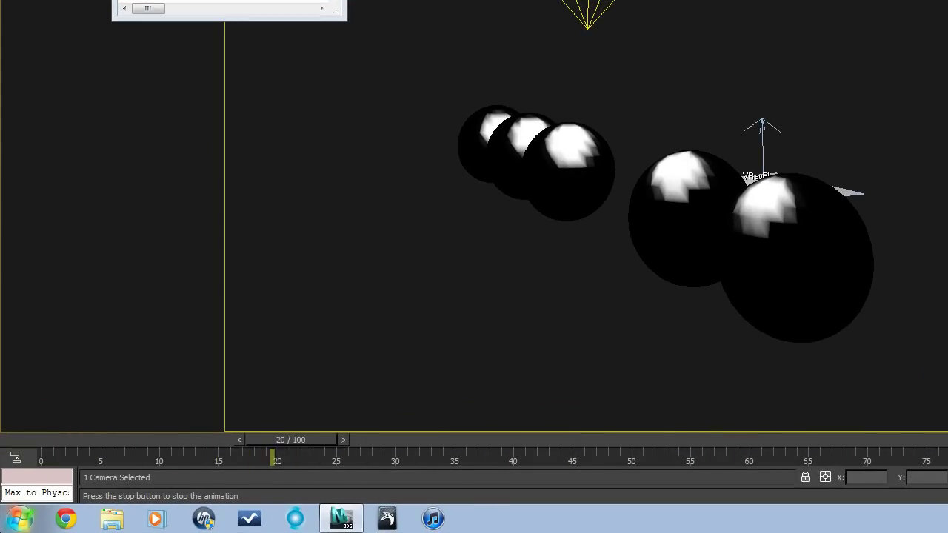
pyautogui.press('/')
pyautogui.press('.')
pyautogui.press('.')
pyautogui.press('.')
pyautogui.press('.')
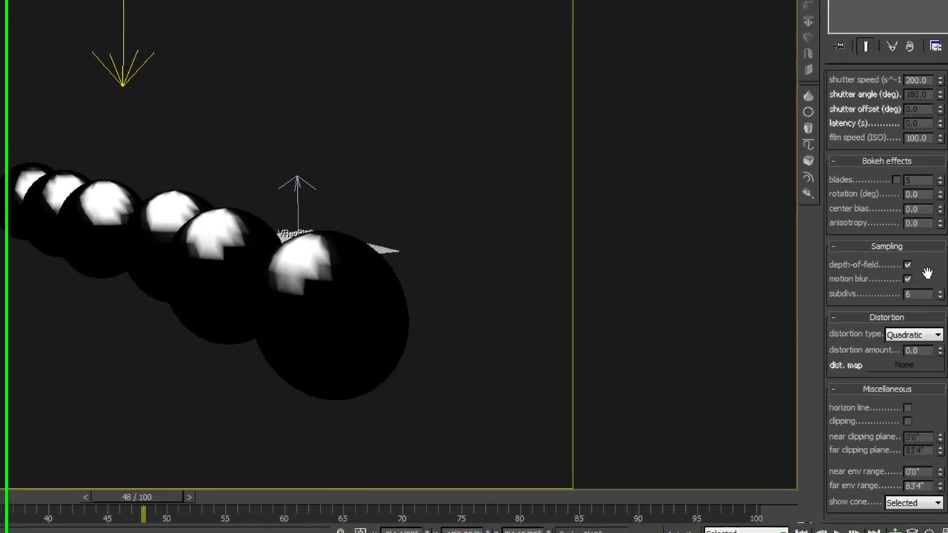
# Step: Set the camera's shutter speed to 10
pyautogui.scroll(5, 928, 274)
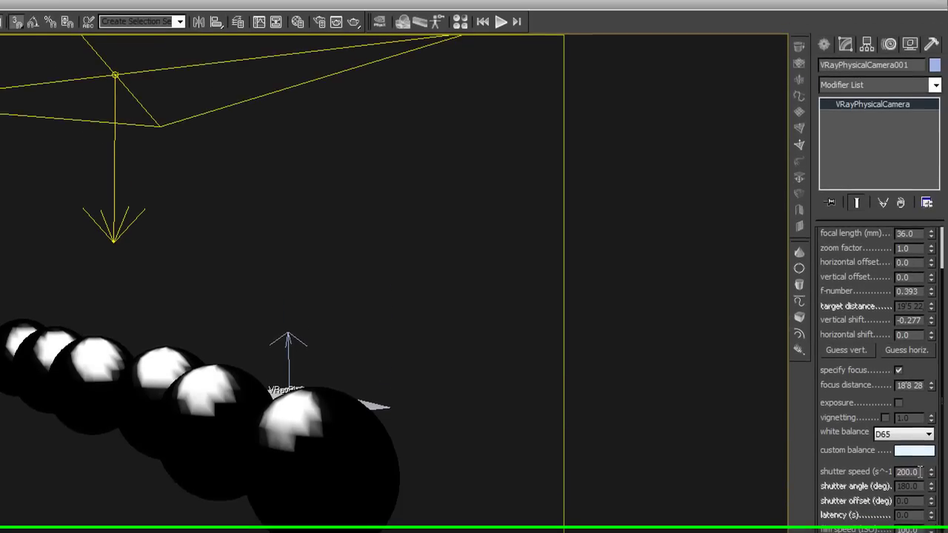
pyautogui.doubleClick(920, 471)
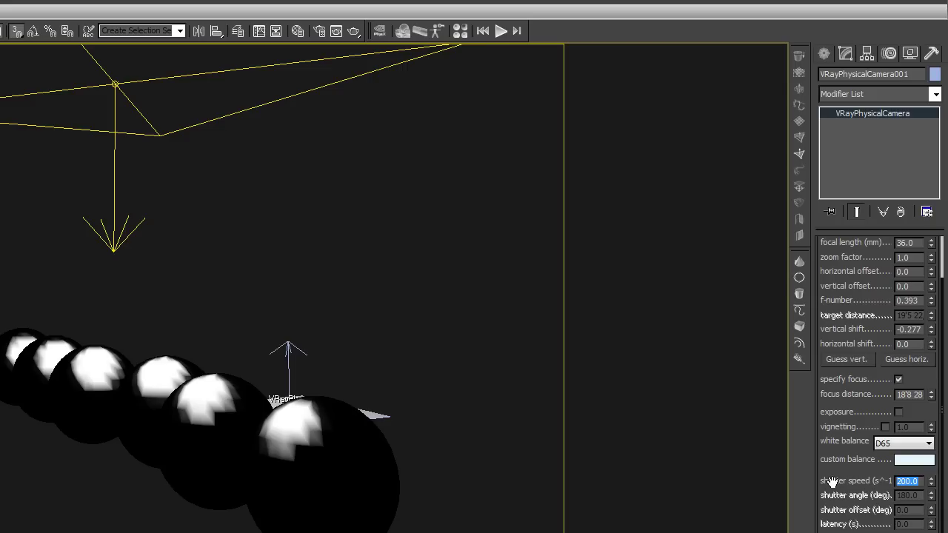
pyautogui.write('10')
pyautogui.press('Return')
# Step: Render the camera view at frame 48 and examine the moving sphere's motion blur up close
pyautogui.click(354, 31)
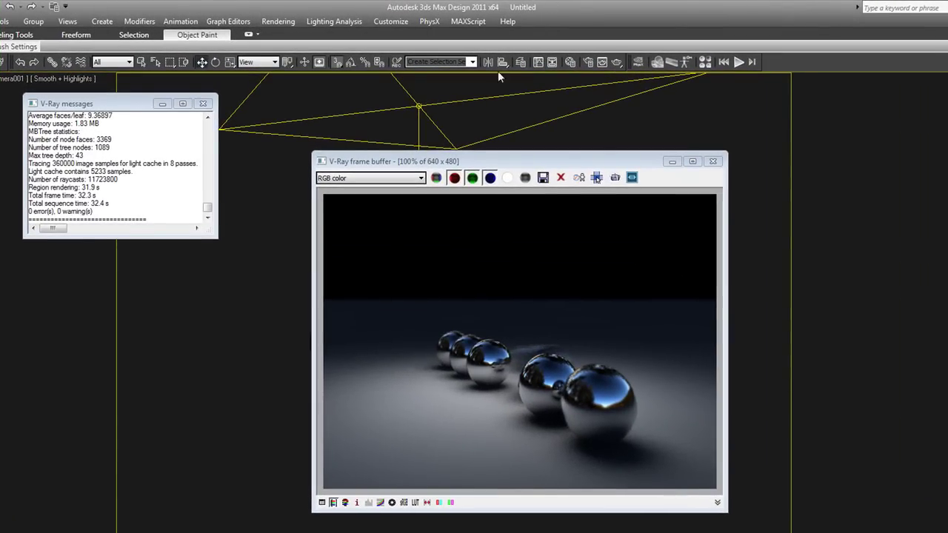
pyautogui.scroll(1, 532, 363)
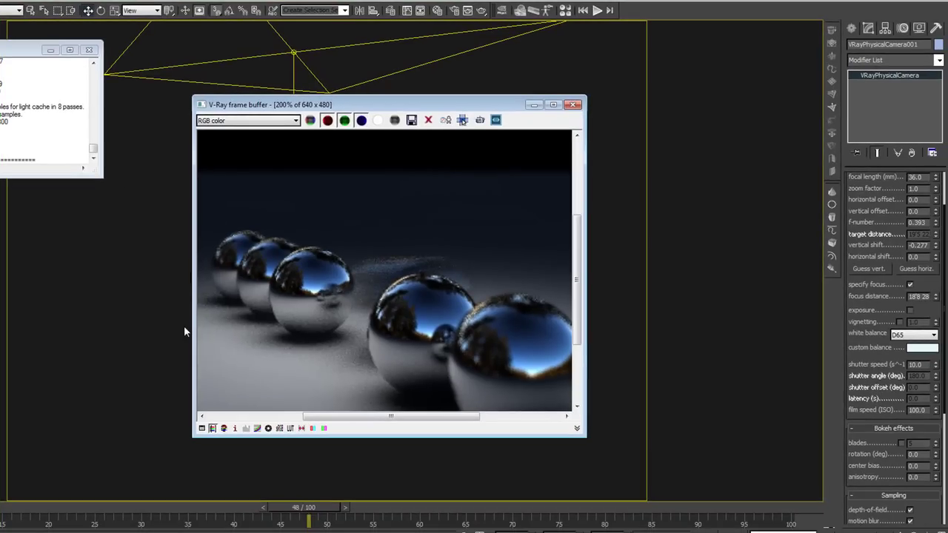
pyautogui.scroll(-1, 499, 282)
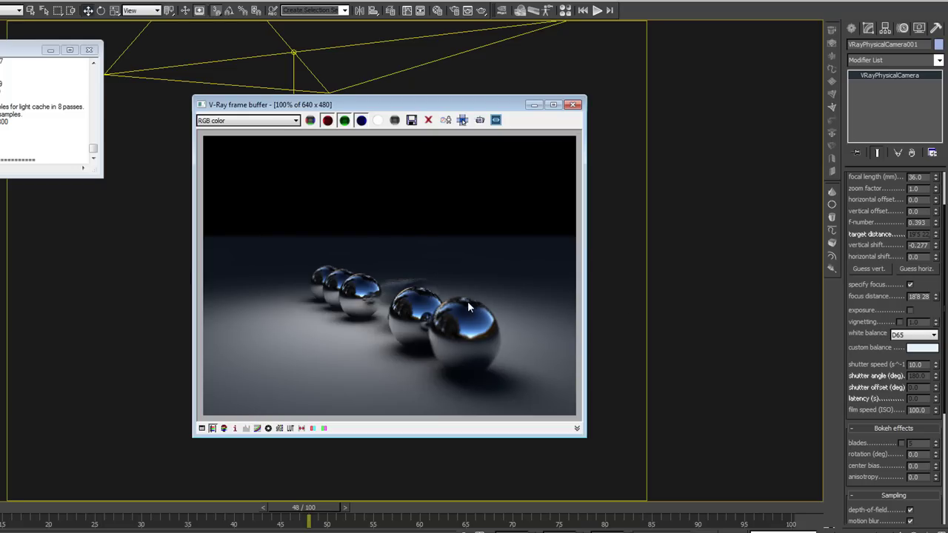
pyautogui.scroll(1, 429, 294)
pyautogui.scroll(-1, 423, 297)
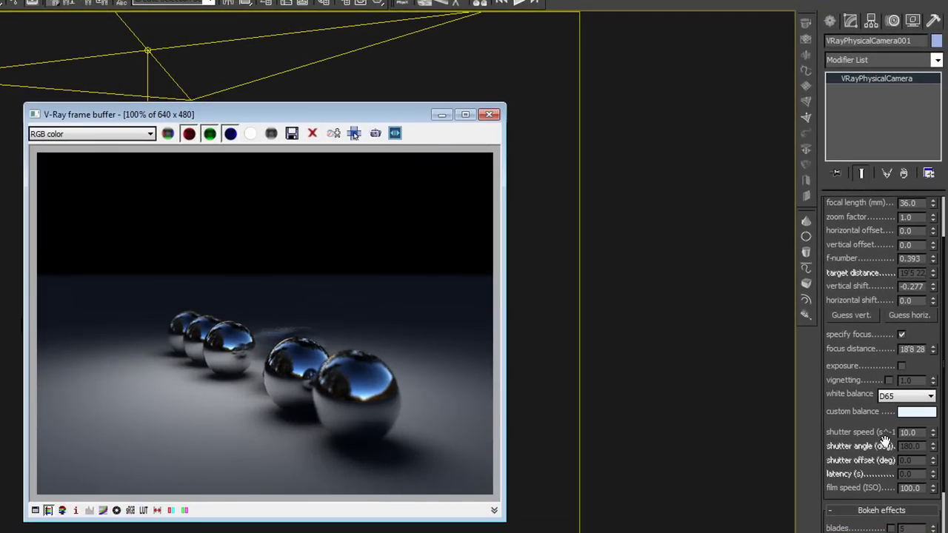
# Step: Raise the camera's shutter speed to 30 to shorten the moving sphere's blur
pyautogui.doubleClick(918, 432)
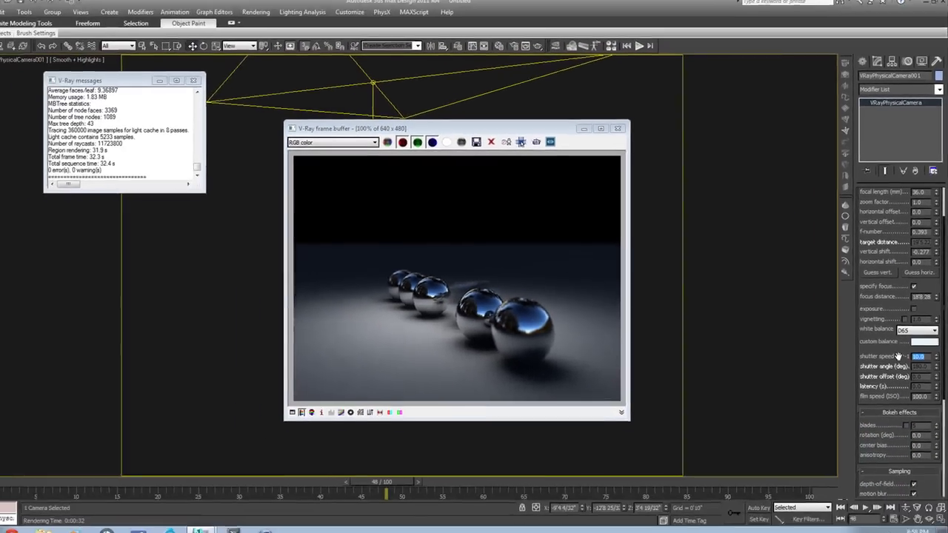
pyautogui.write('30')
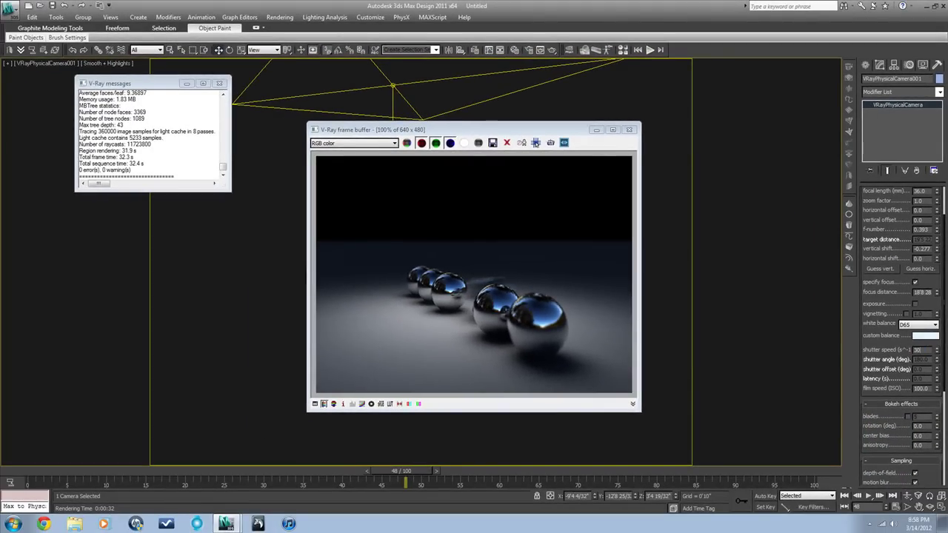
pyautogui.press('Return')
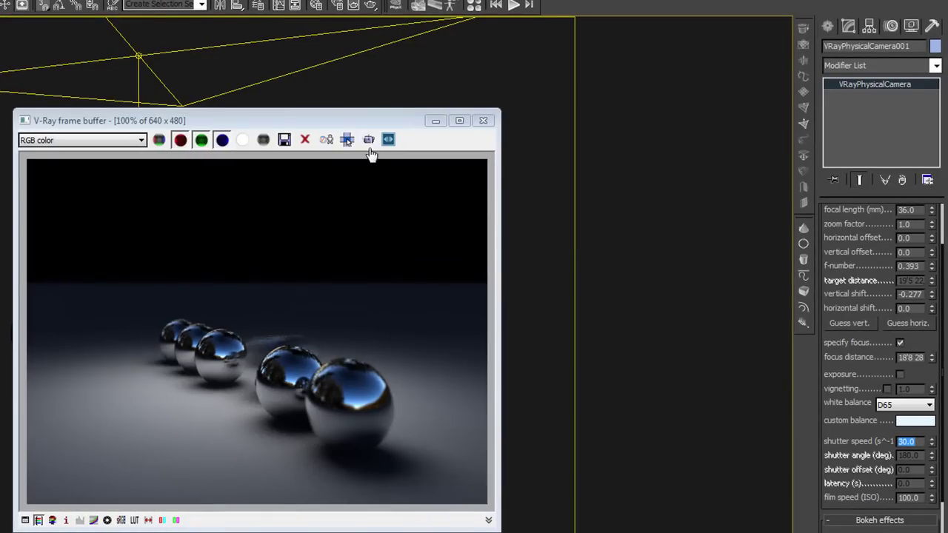
# Step: Define a render region around the row of spheres and re-render only that area
pyautogui.click(369, 141)
pyautogui.moveTo(161, 291); pyautogui.dragTo(374, 437)
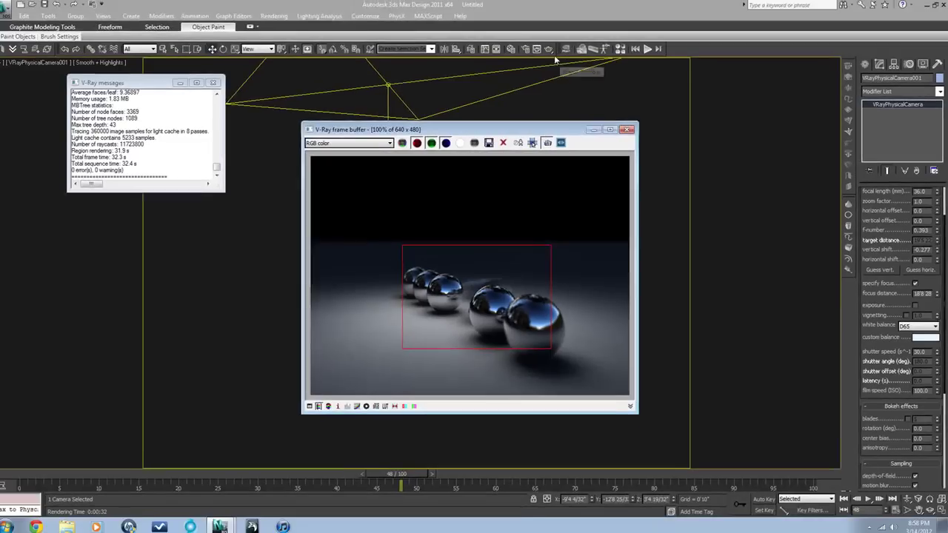
pyautogui.click(555, 54)
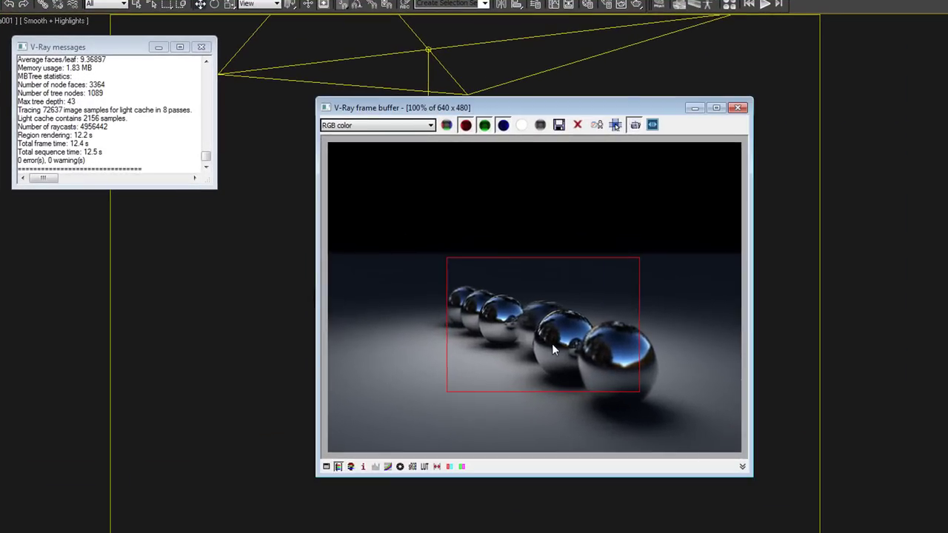
# Step: Inspect the moving sphere's blur in the region render up close, and turn off region rendering
pyautogui.scroll(2, 488, 313)
pyautogui.scroll(-2, 552, 343)
pyautogui.scroll(1, 553, 350)
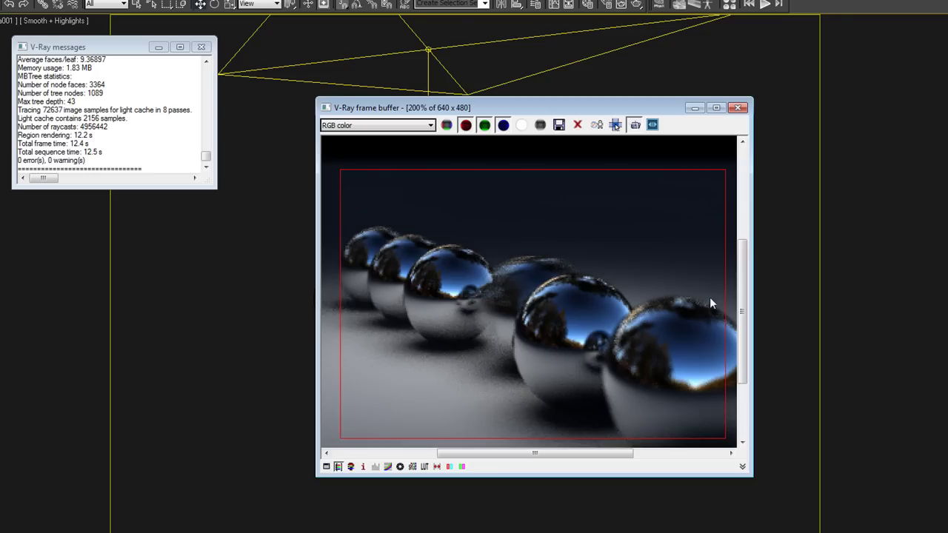
pyautogui.scroll(-1, 495, 296)
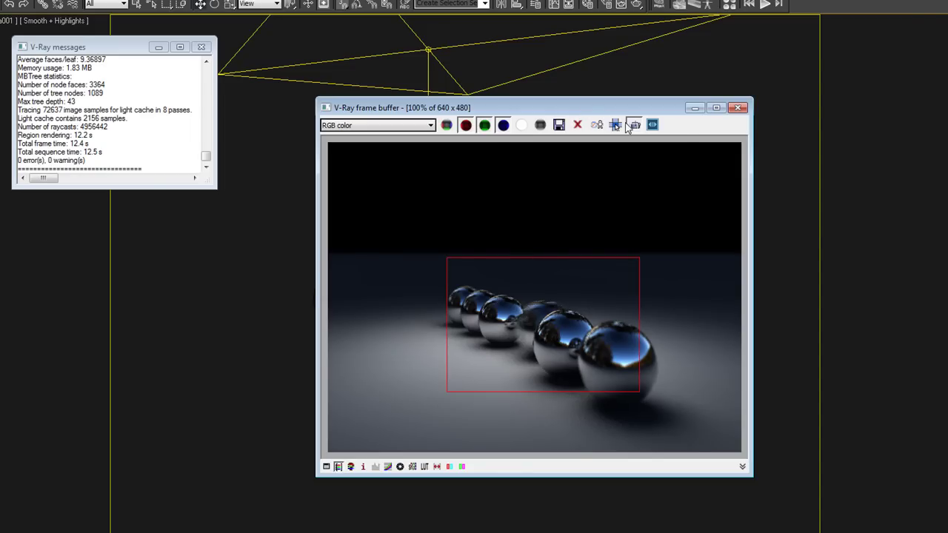
pyautogui.click(631, 125)
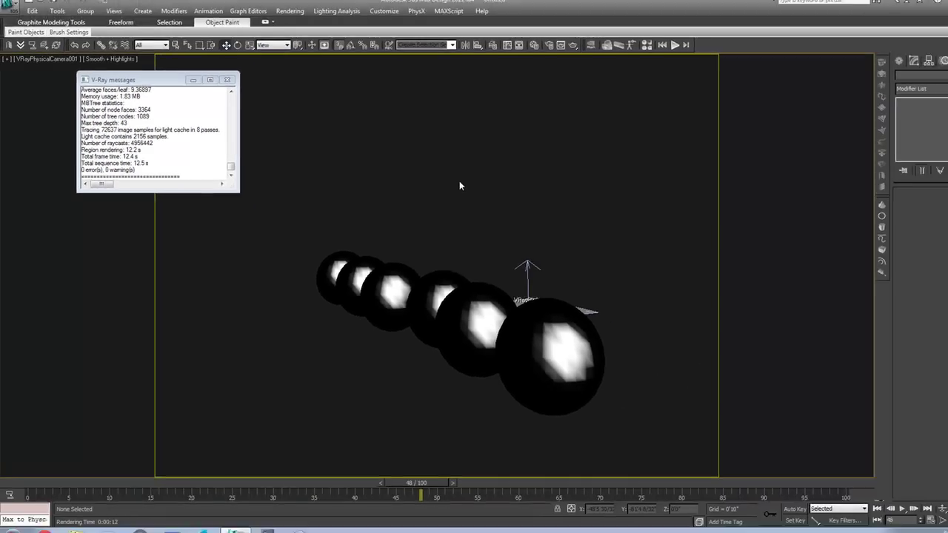
# Step: In the Top view, create a VRaySun well outside the plane, aimed at the spheres, and accept the automatic VRaySky environment map
pyautogui.press('t')
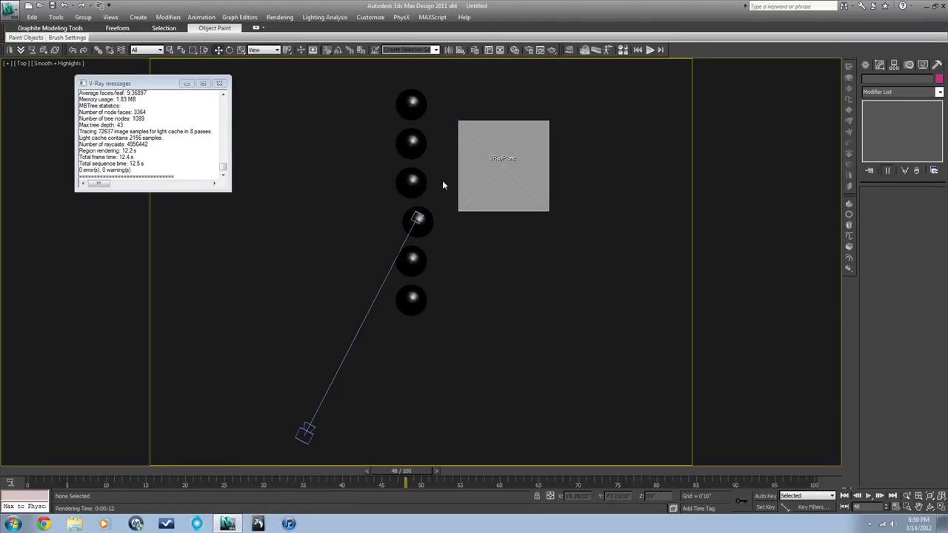
pyautogui.scroll(-2, 627, 197)
pyautogui.click(865, 64)
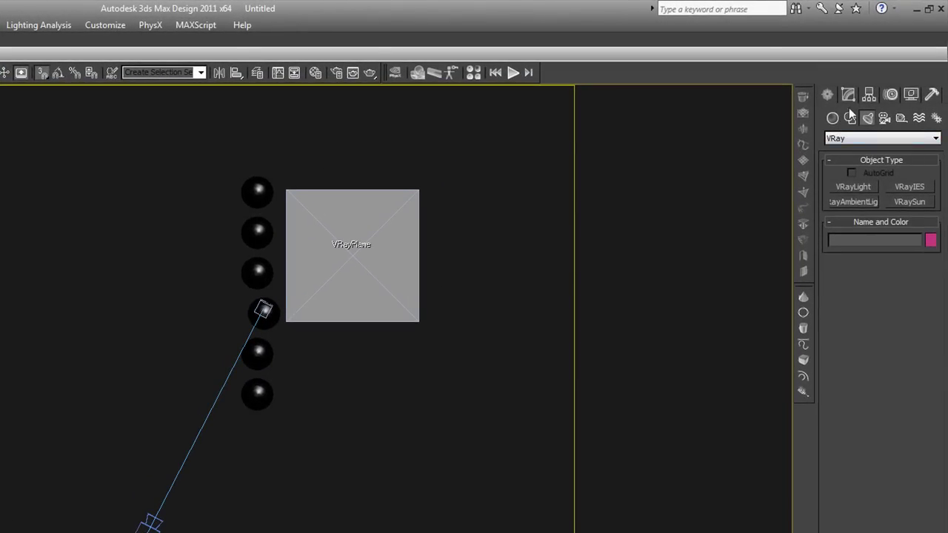
pyautogui.click(935, 139)
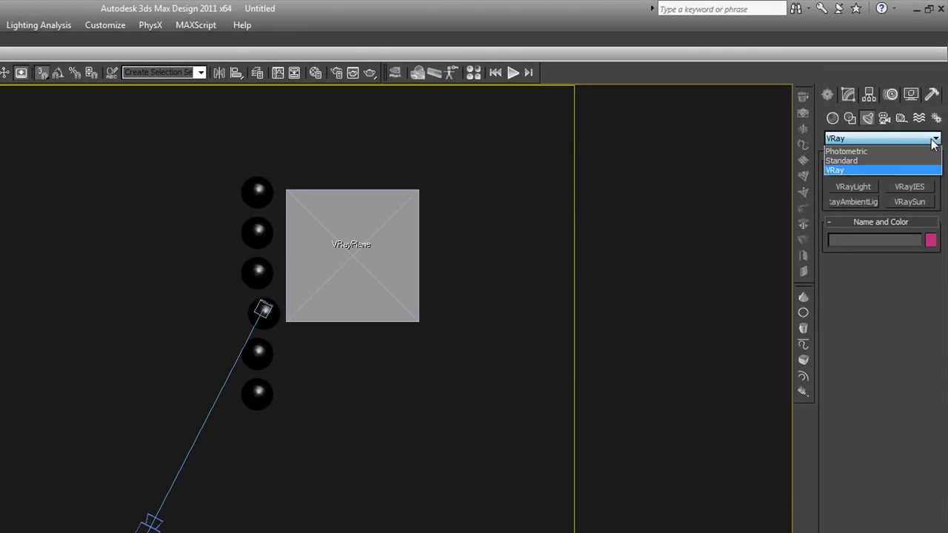
pyautogui.click(907, 202)
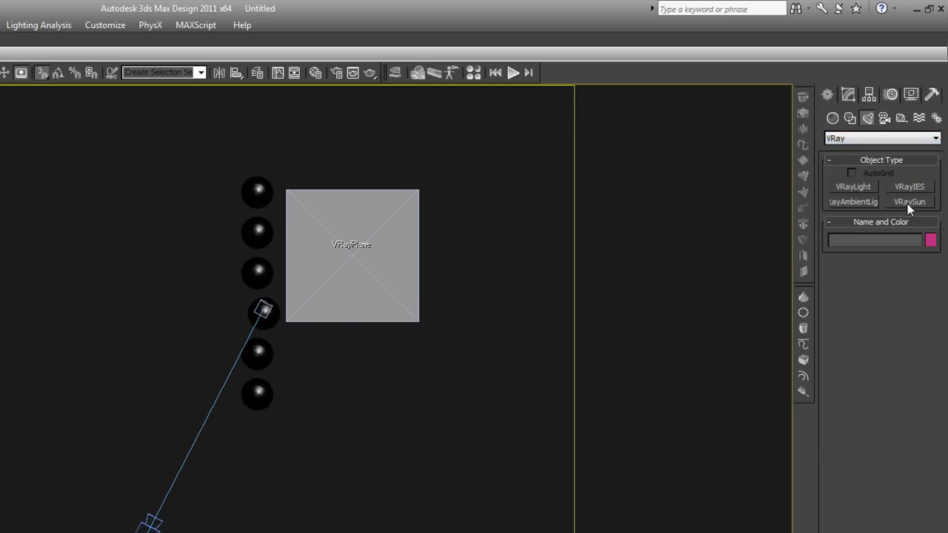
pyautogui.click(910, 201)
pyautogui.moveTo(466, 215); pyautogui.dragTo(333, 307, button='middle')
pyautogui.scroll(-5, 337, 308)
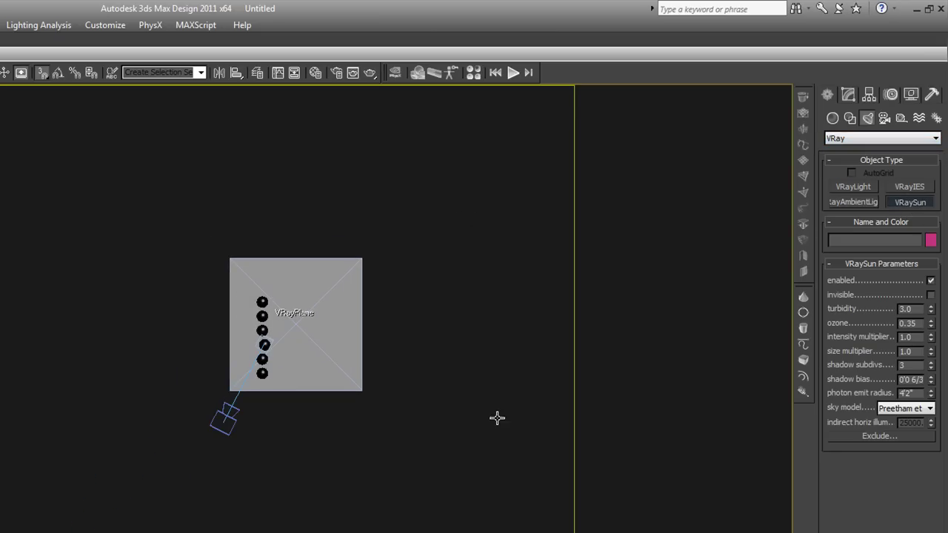
pyautogui.moveTo(559, 508); pyautogui.dragTo(266, 334)
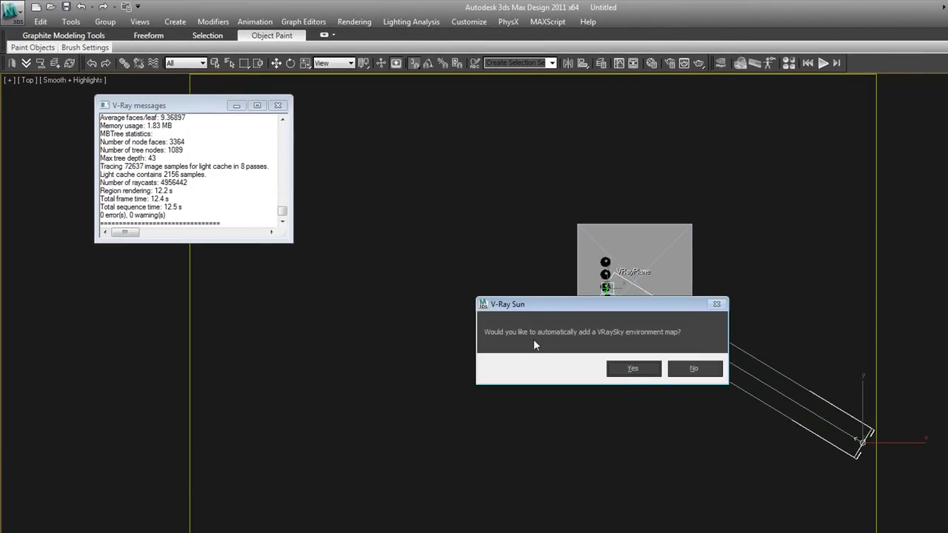
pyautogui.click(634, 368)
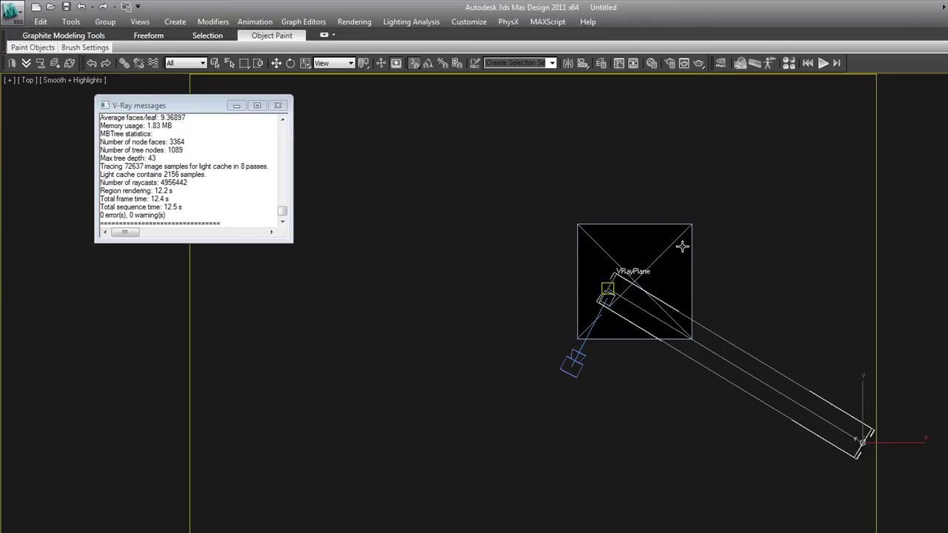
# Step: Check which map is assigned to the scene background in the environment settings
pyautogui.click(354, 23)
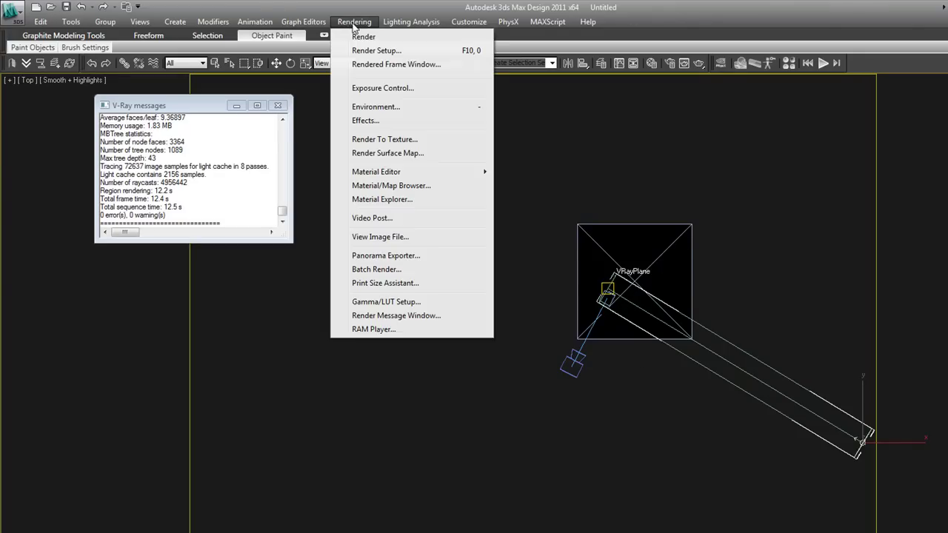
pyautogui.click(400, 106)
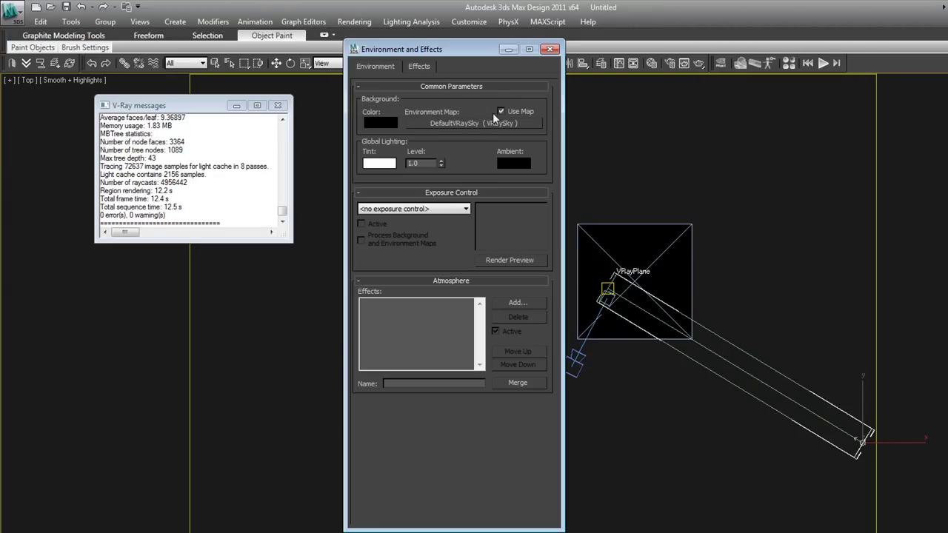
pyautogui.click(550, 49)
# Step: In the Front view, raise the VRaySun high above the ground plane, and check its placement from the Top view
pyautogui.moveTo(713, 205); pyautogui.dragTo(674, 211, button='middle')
pyautogui.press('f')
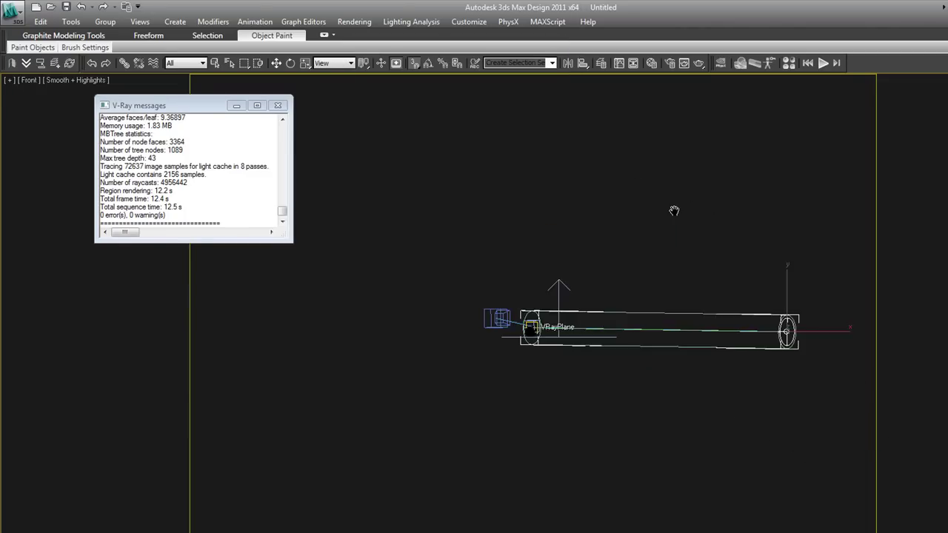
pyautogui.scroll(-8, 674, 212)
pyautogui.press('w')
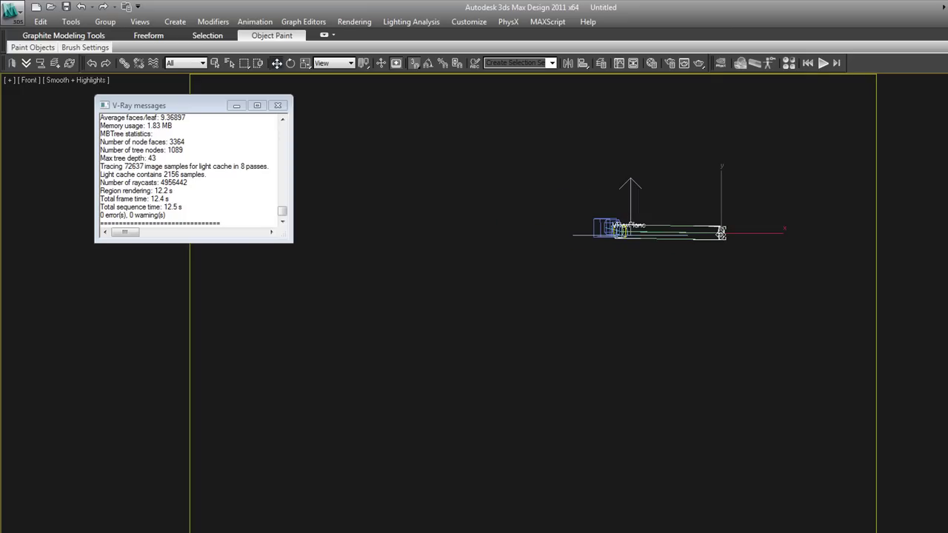
pyautogui.moveTo(721, 233); pyautogui.dragTo(774, 81)
pyautogui.moveTo(770, 119); pyautogui.dragTo(691, 254, button='middle')
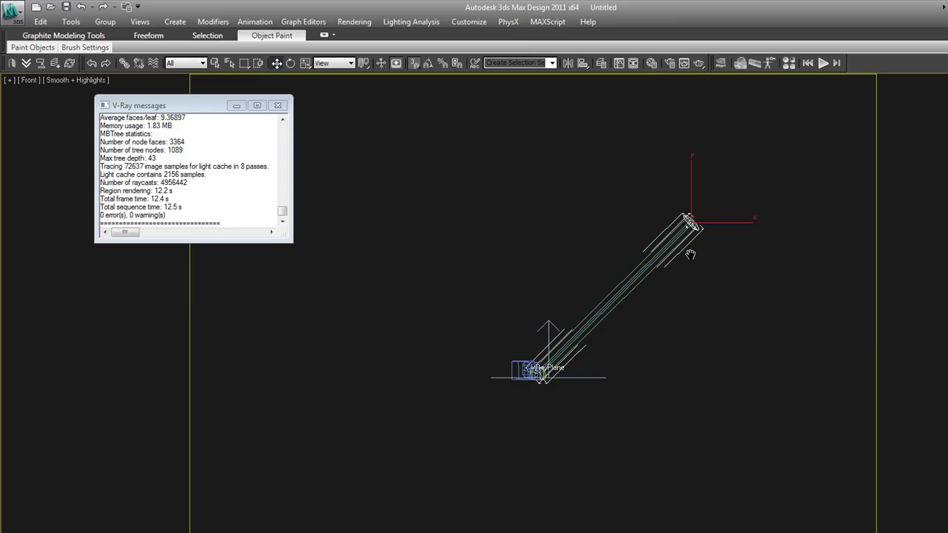
pyautogui.press('t')
pyautogui.scroll(-5, 688, 258)
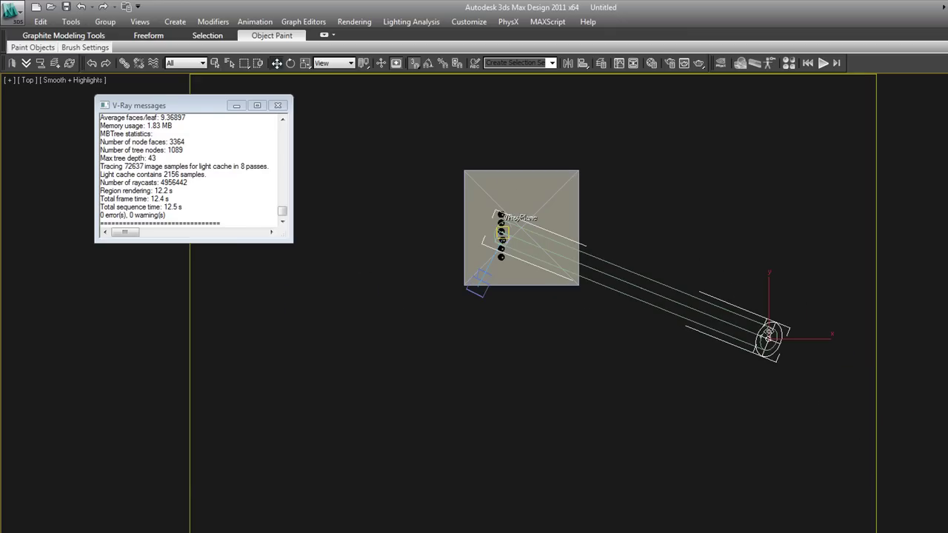
# Step: Lower the VRaySun close to the horizon in the Front view, and check its direction from the Top view
pyautogui.press('f')
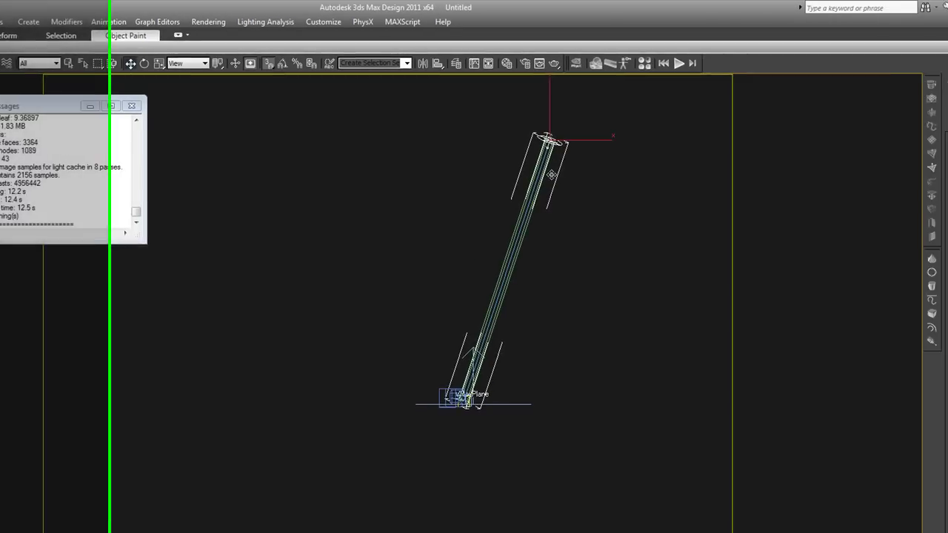
pyautogui.moveTo(493, 231); pyautogui.dragTo(589, 394)
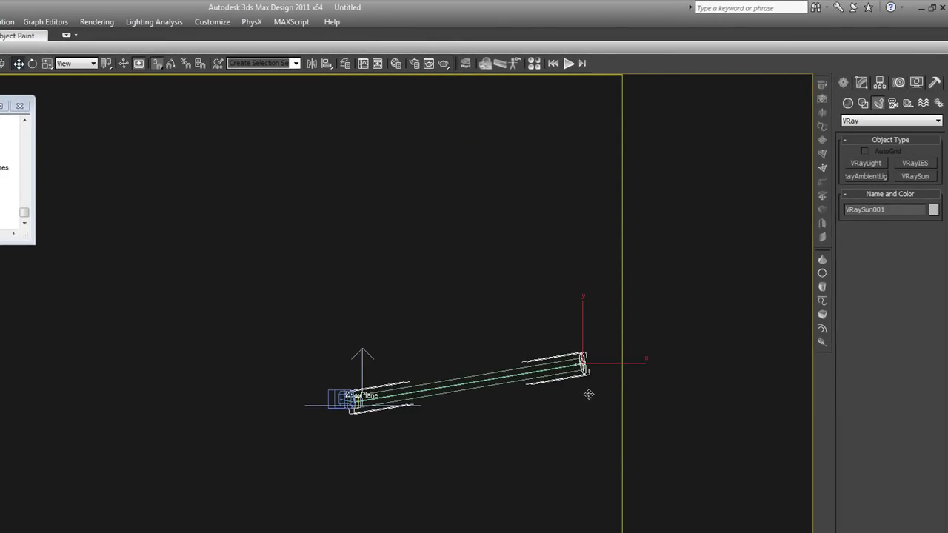
pyautogui.press('t')
pyautogui.moveTo(523, 375); pyautogui.dragTo(468, 366, button='middle')
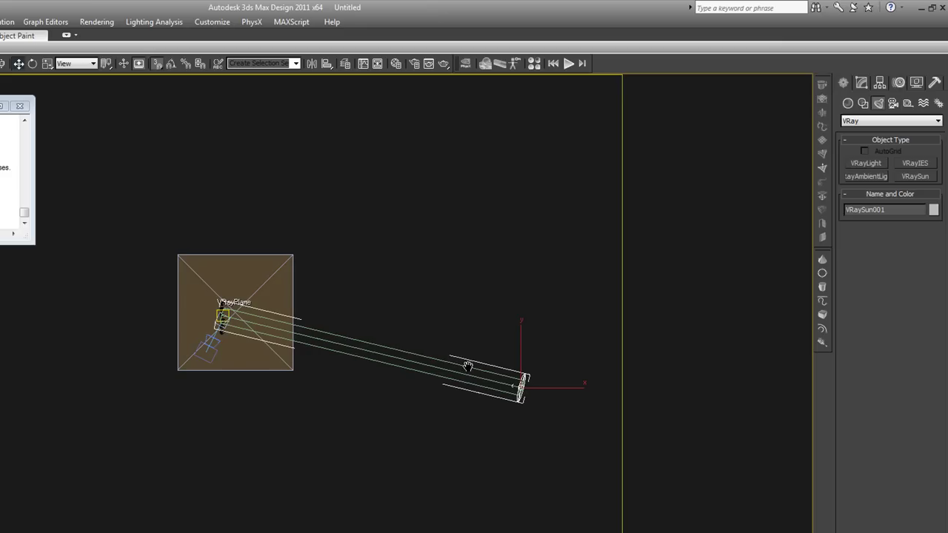
# Step: In the Front view, raise the VRaySun to a moderate height of about 79 feet above the ground
pyautogui.press('f')
pyautogui.scroll(5, 493, 334)
pyautogui.scroll(-4, 491, 333)
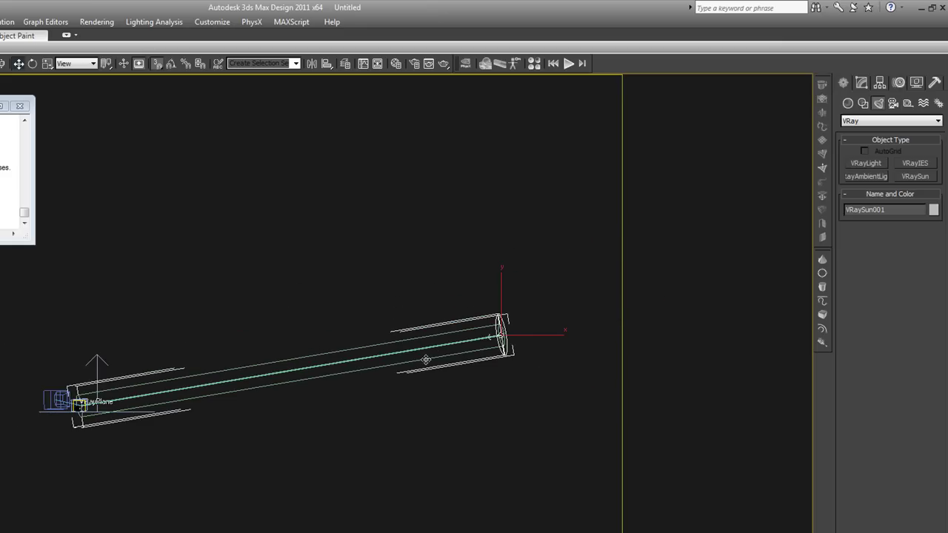
pyautogui.moveTo(439, 354); pyautogui.dragTo(420, 215)
# Step: Review the physical camera's exposure settings and set the VRaySun's intensity multiplier to 0.05
pyautogui.click(862, 82)
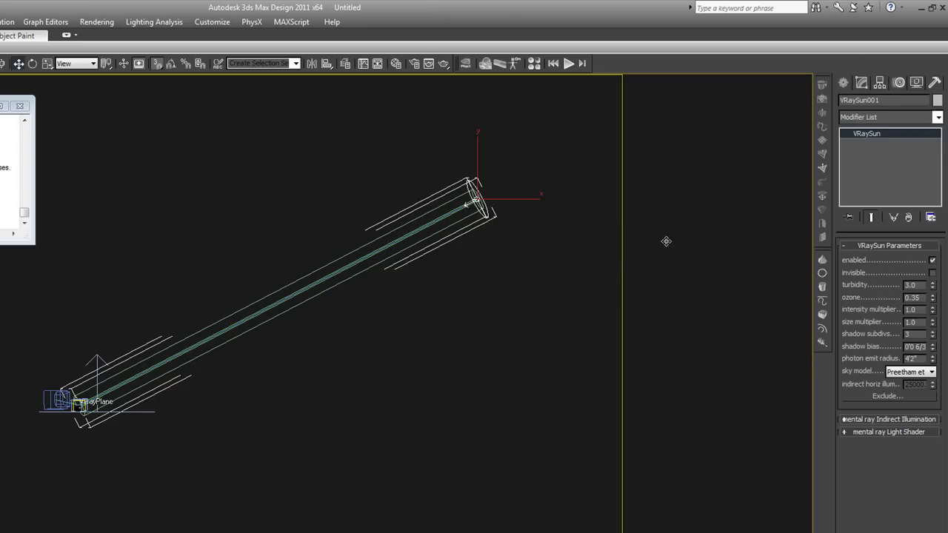
pyautogui.doubleClick(911, 309)
pyautogui.click(52, 387)
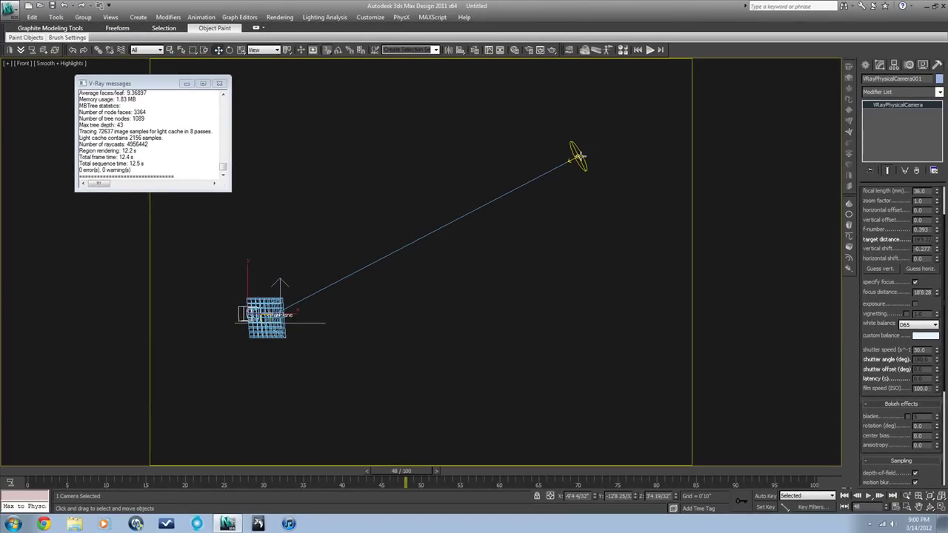
pyautogui.click(577, 157)
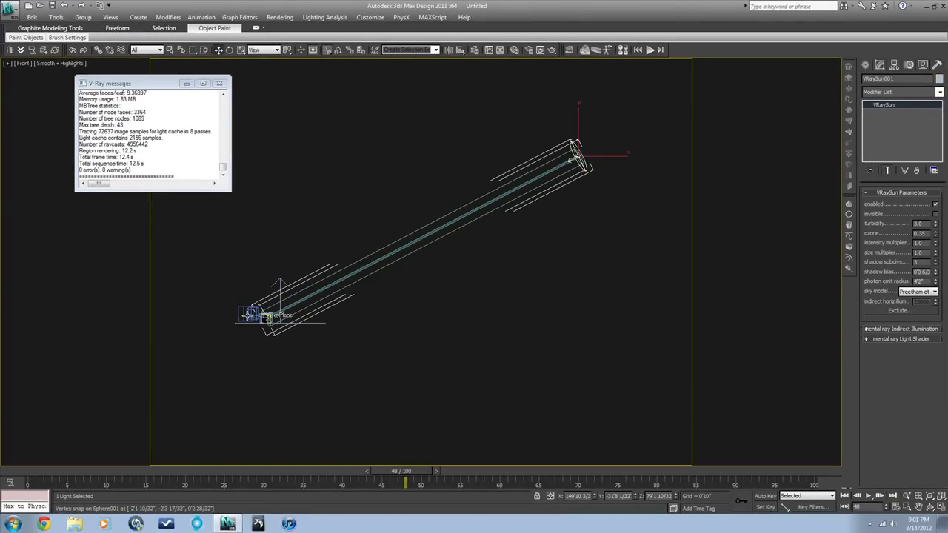
pyautogui.click(252, 315)
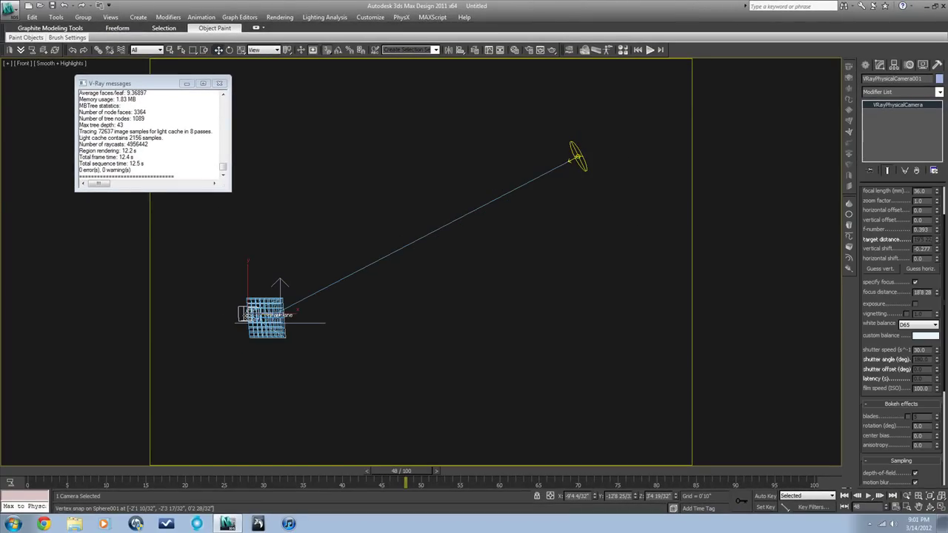
pyautogui.click(577, 157)
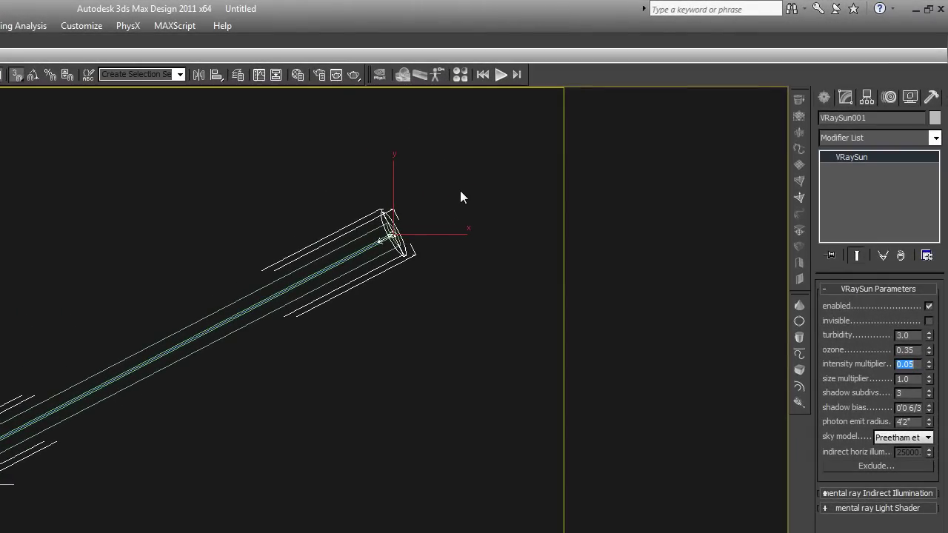
pyautogui.click(460, 197)
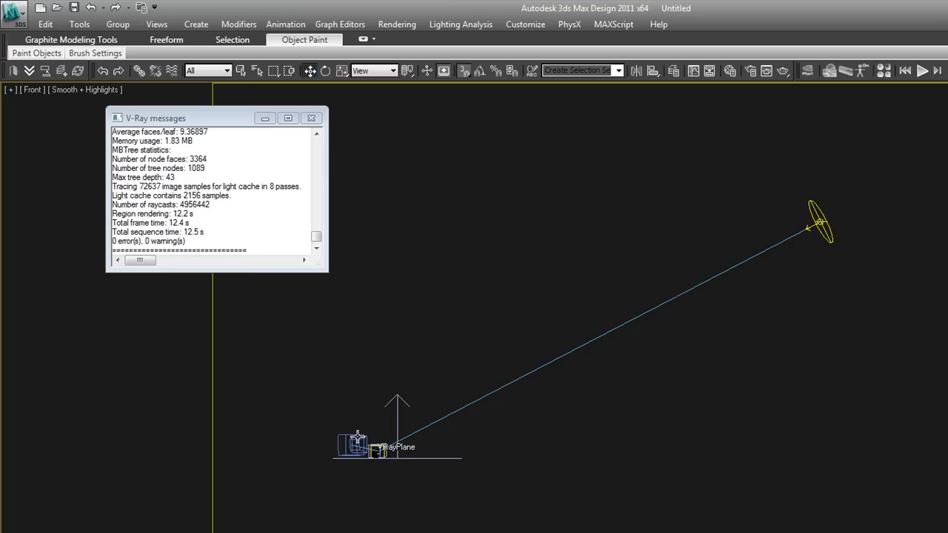
pyautogui.click(357, 432)
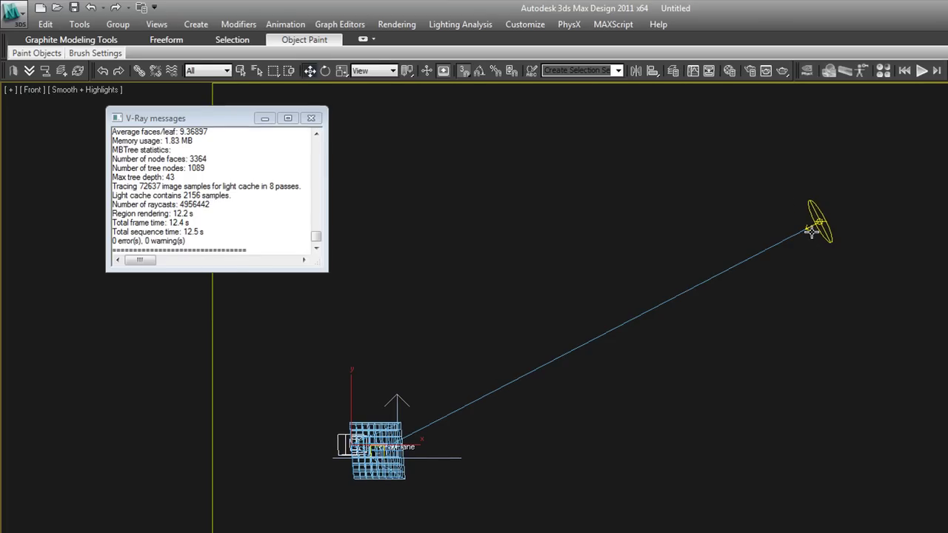
pyautogui.click(666, 300)
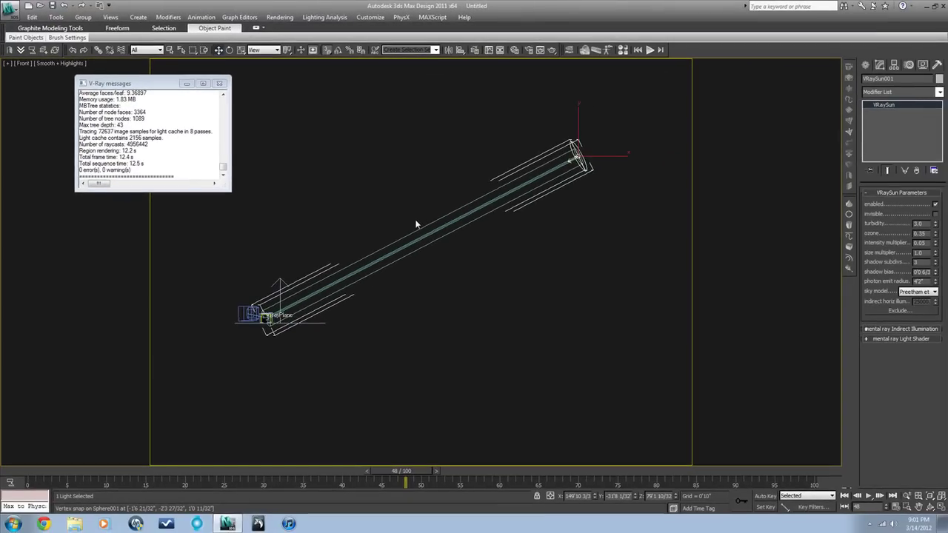
# Step: Render the spheres through the physical camera with the sun at its moderate height, and close the frame buffer
pyautogui.press('t')
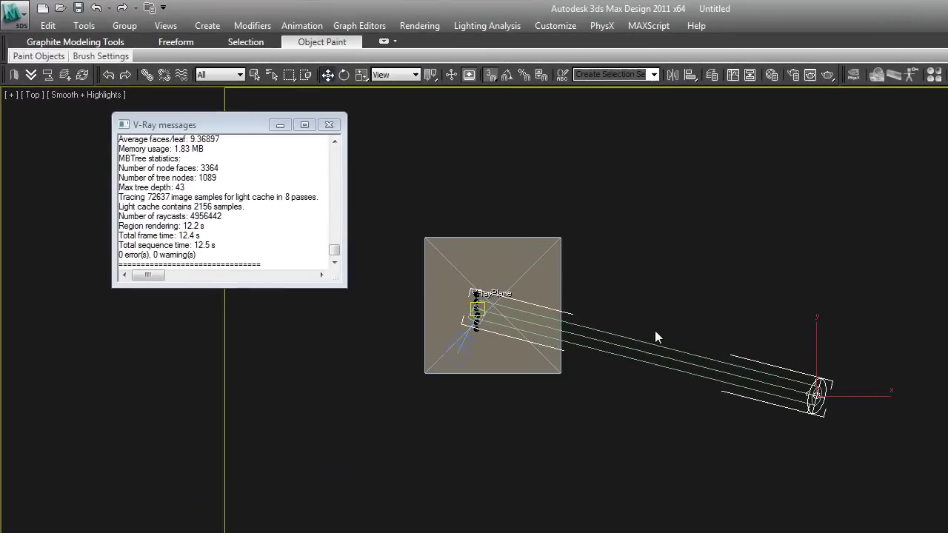
pyautogui.moveTo(441, 220); pyautogui.dragTo(466, 228, button='middle')
pyautogui.press('c')
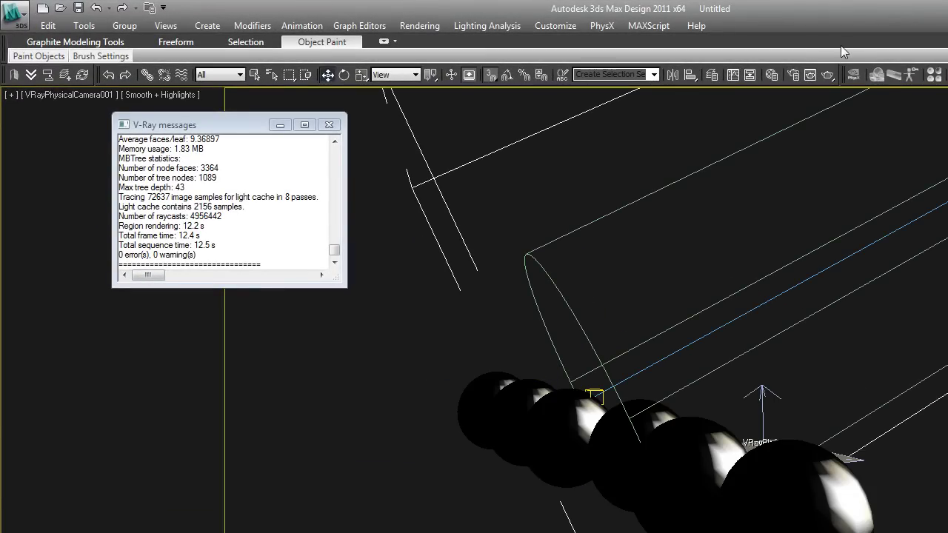
pyautogui.click(831, 77)
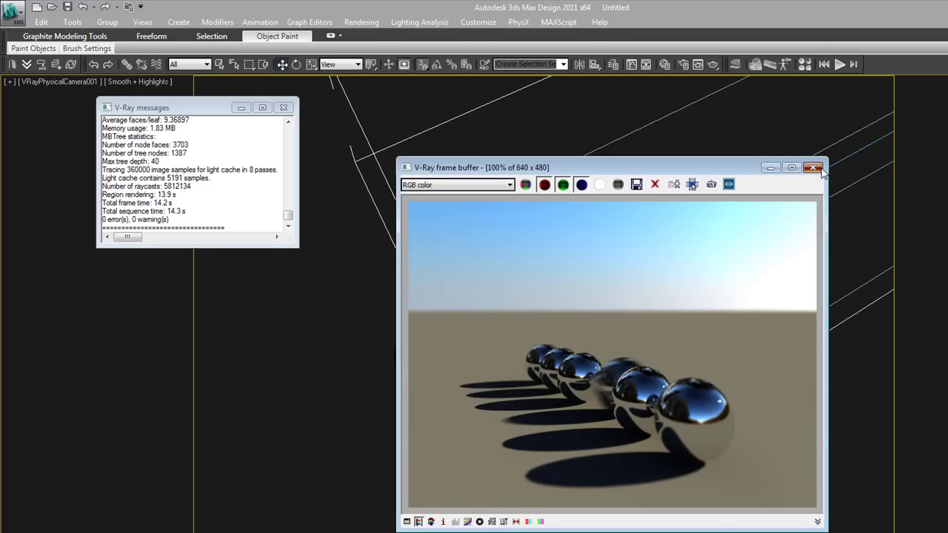
pyautogui.click(813, 168)
# Step: Move the VRaySun to a steep angle about 145 feet up in the Front view, and test-render the camera view
pyautogui.press('f')
pyautogui.scroll(-4, 787, 207)
pyautogui.scroll(-2, 780, 232)
pyautogui.moveTo(802, 229); pyautogui.dragTo(698, 117)
pyautogui.press('c')
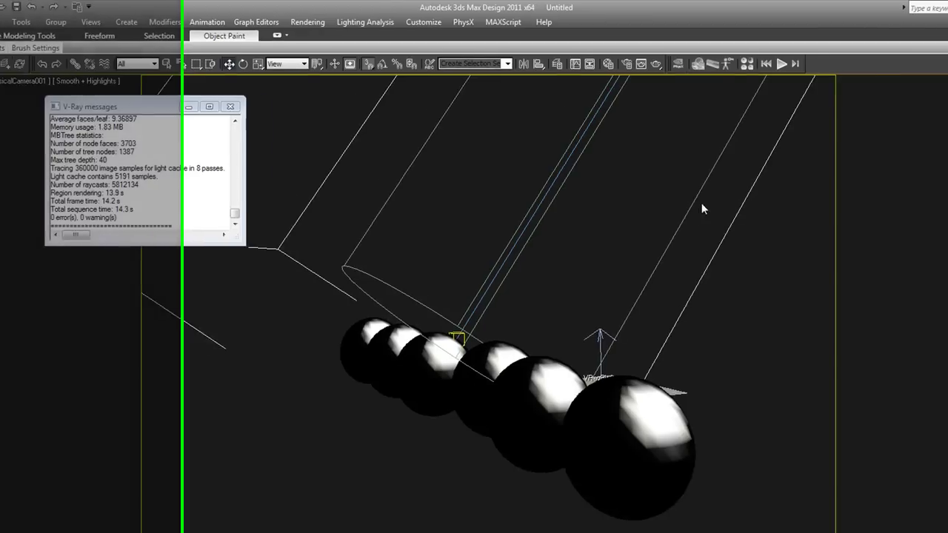
pyautogui.click(457, 64)
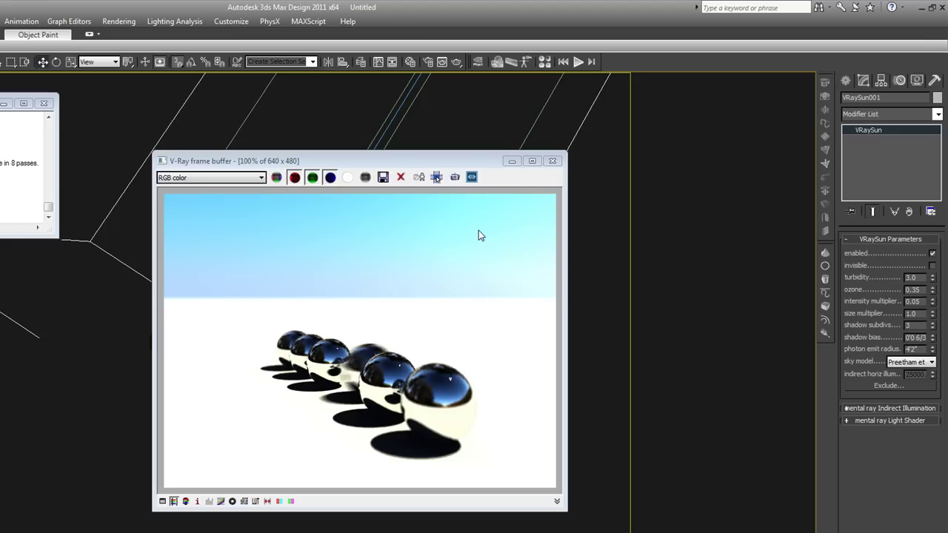
pyautogui.click(913, 301)
pyautogui.click(553, 162)
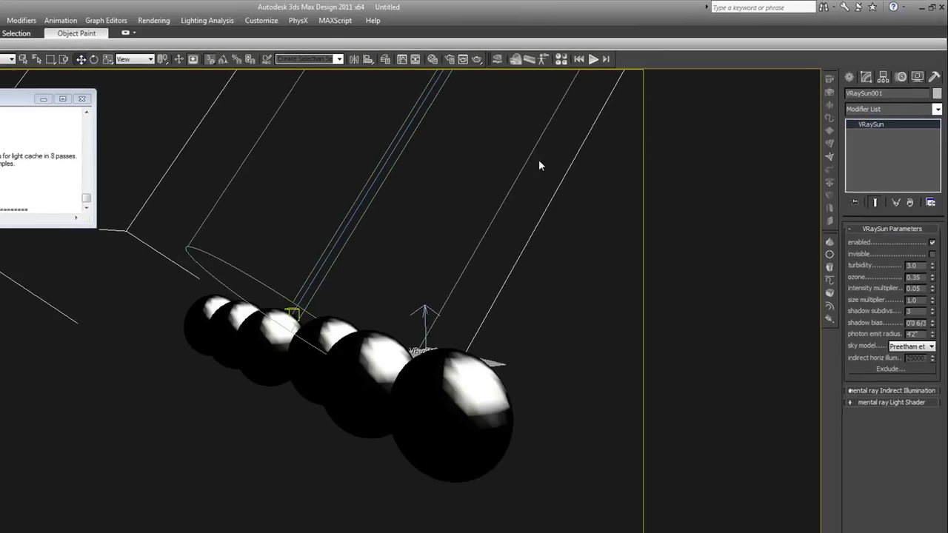
# Step: In the Front view, lower the VRaySun to about 57 feet and move it farther out from the spheres
pyautogui.scroll(-5, 533, 155)
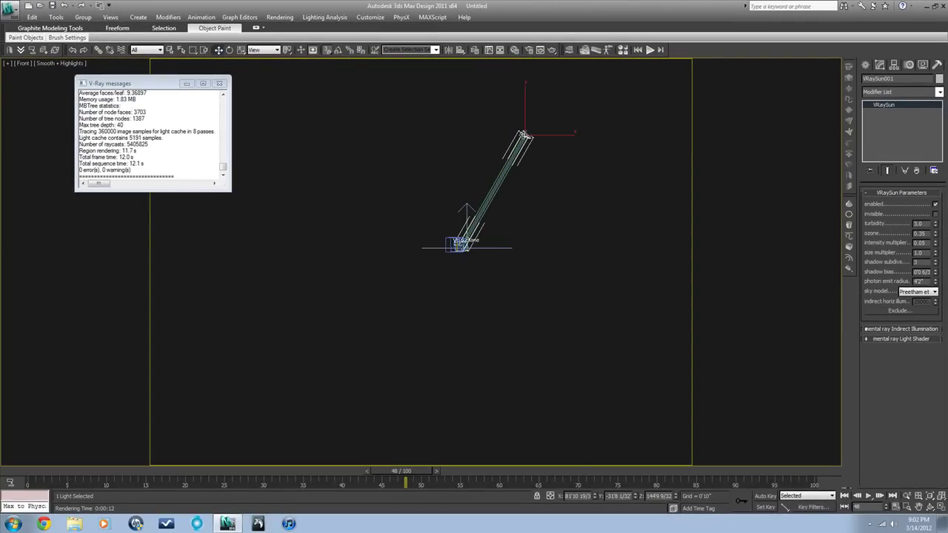
pyautogui.moveTo(524, 140); pyautogui.dragTo(574, 202)
# Step: Turn off V-Ray's GI skylight and reflection/refraction environment overrides that use the VRayHDRI map, and clear the selection
pyautogui.click(532, 50)
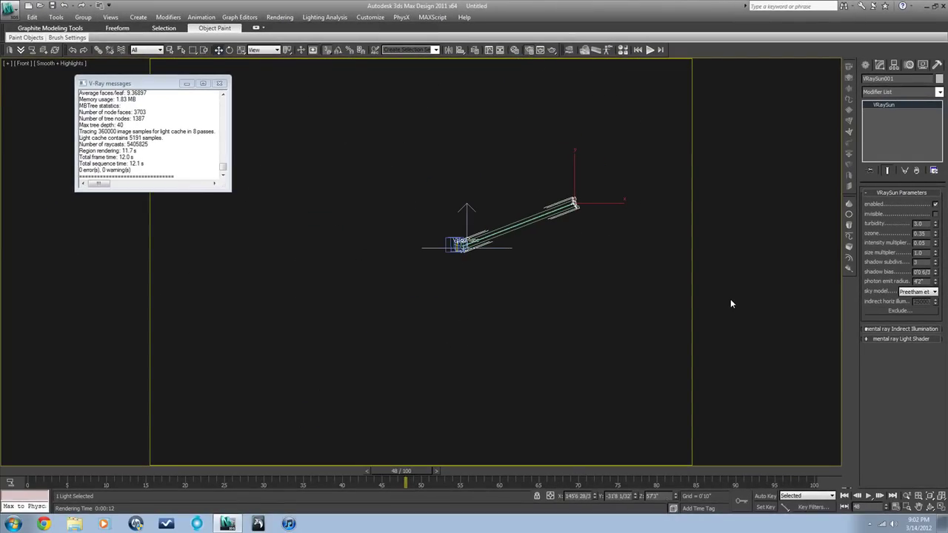
pyautogui.click(750, 39)
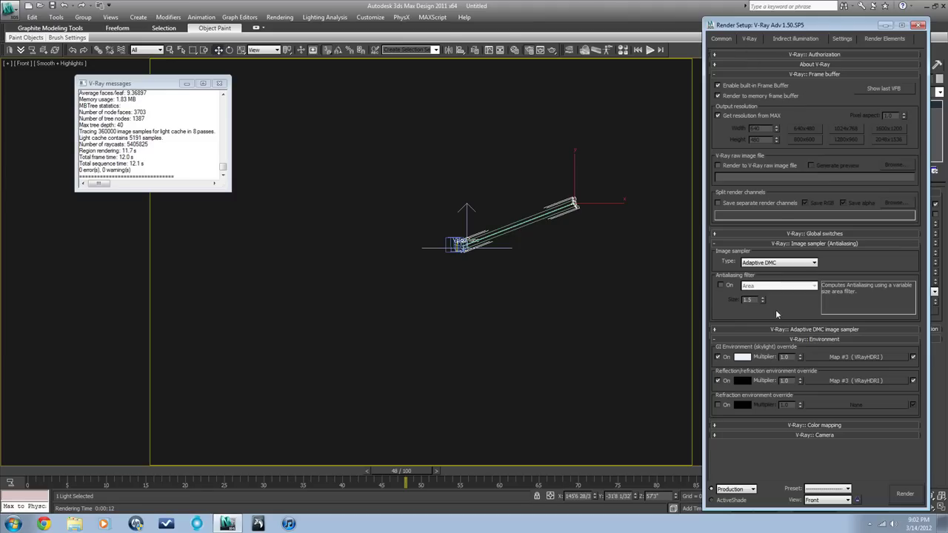
pyautogui.click(723, 356)
pyautogui.click(720, 380)
pyautogui.click(635, 229)
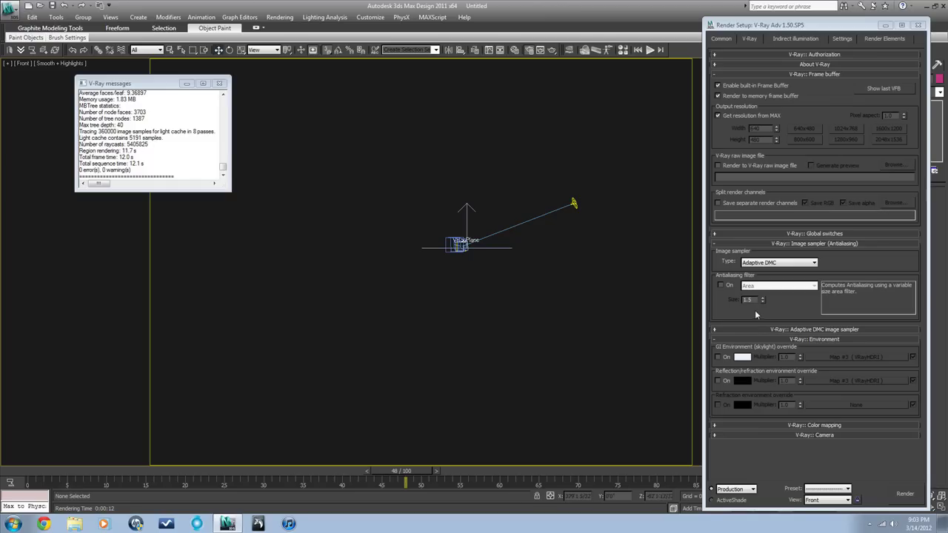
# Step: Verify that the DefaultVRaySky map is still assigned and enabled as the environment map
pyautogui.click(281, 18)
pyautogui.click(326, 84)
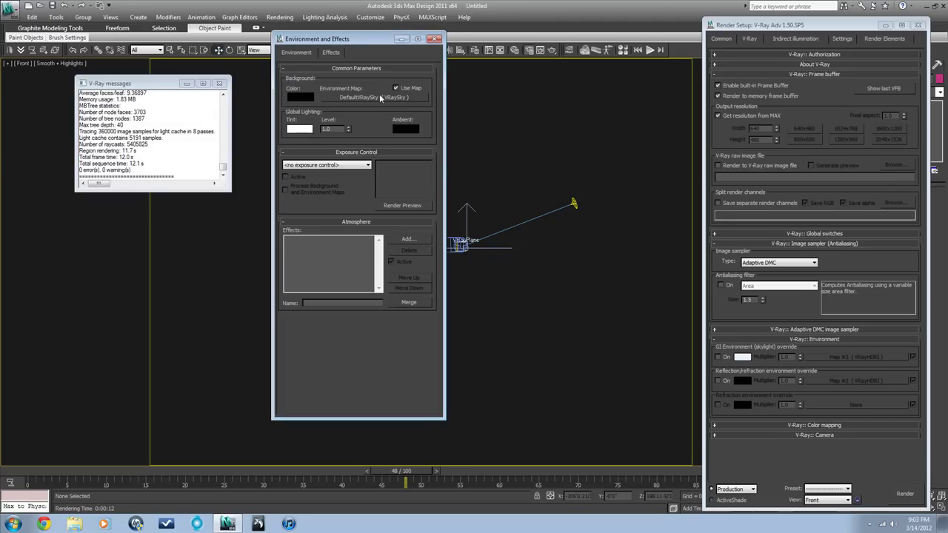
pyautogui.click(435, 39)
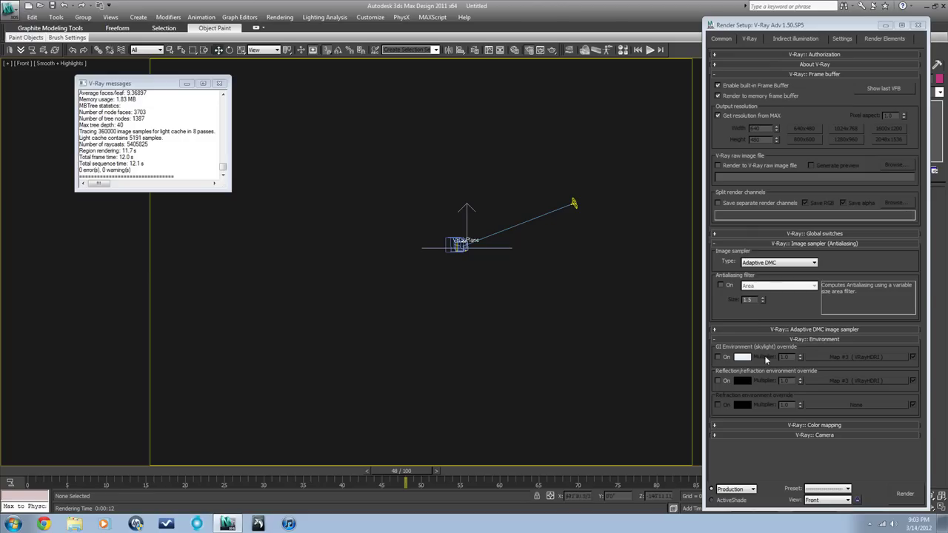
# Step: Render the physical camera's view with the lowered sun and the environment overrides off
pyautogui.press('c')
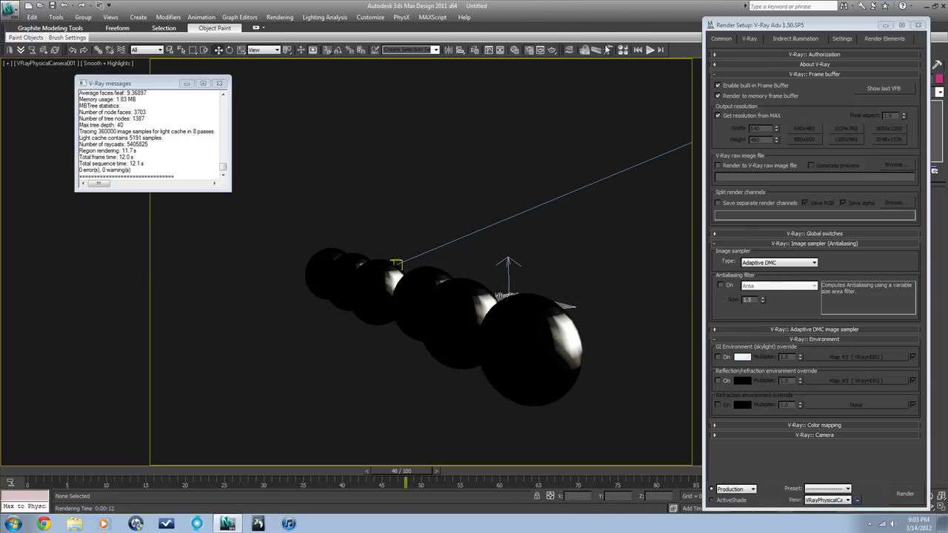
pyautogui.click(550, 50)
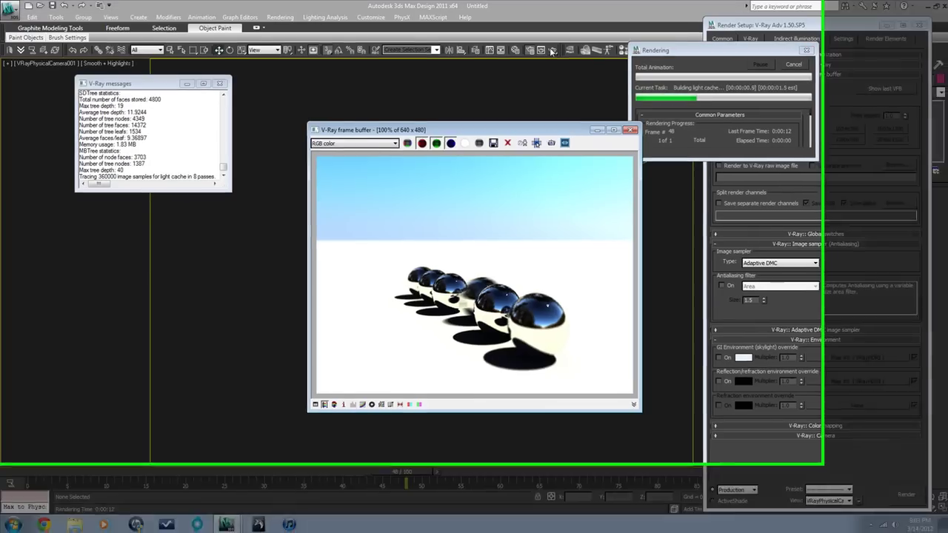